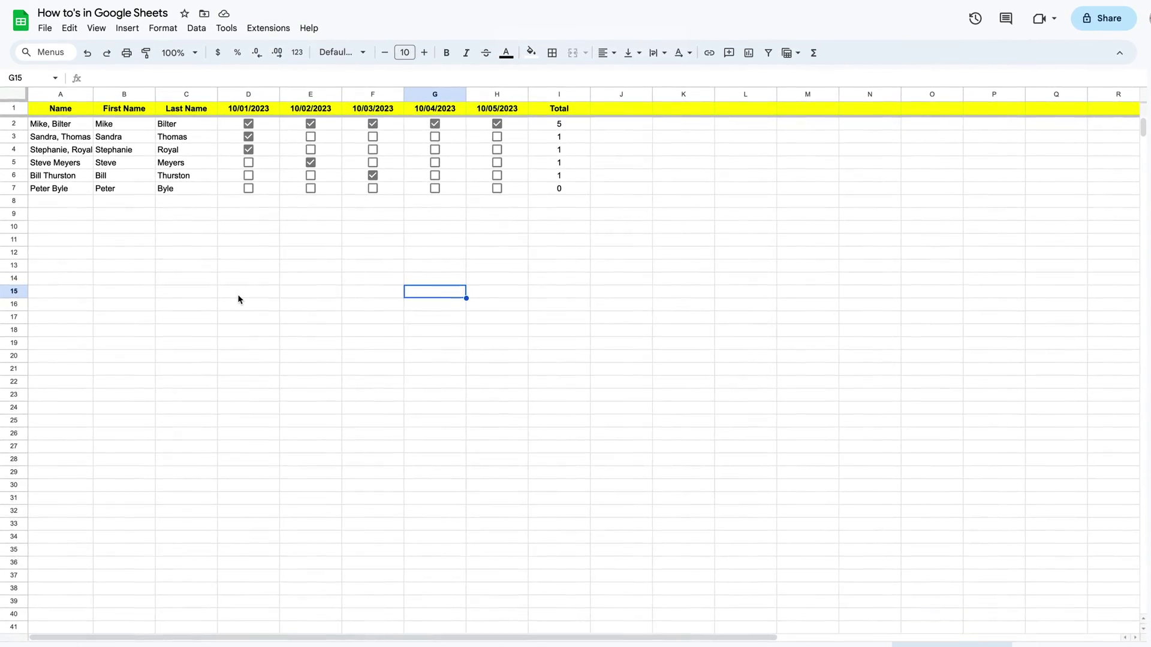
Step: After checking the SPLIT formula behind a first name, delete columns B–C (First Name, Last Name)
left_click(130, 126)
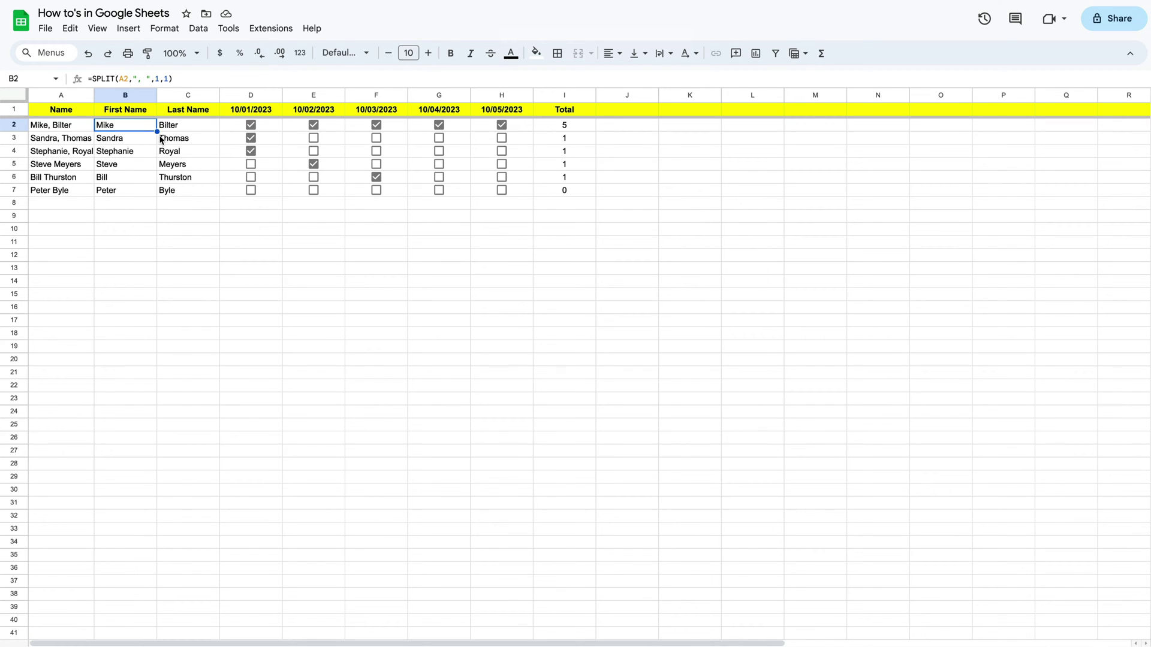
left_click(195, 282)
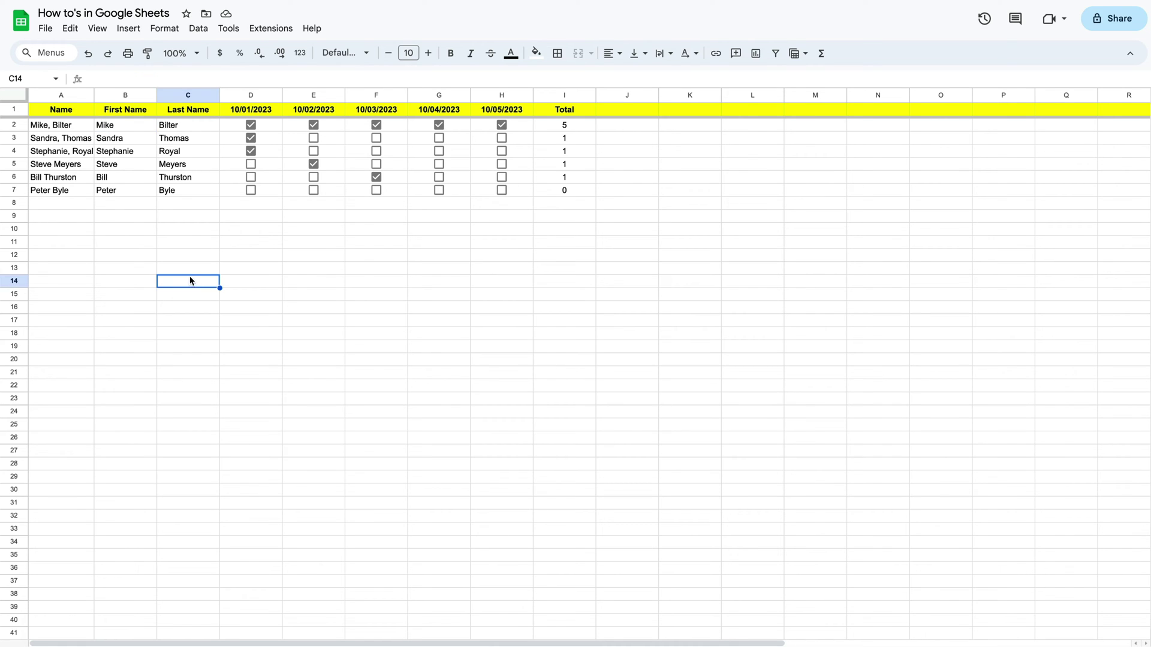
left_click(120, 95)
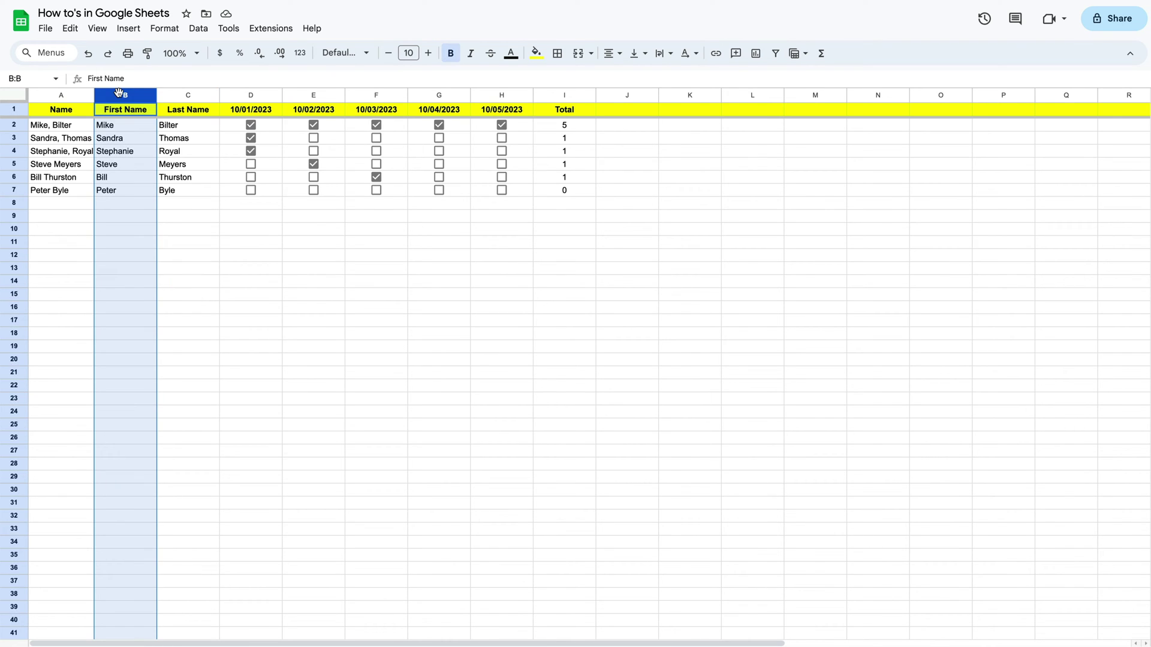
left_click(162, 95, "shift")
right_click(163, 95)
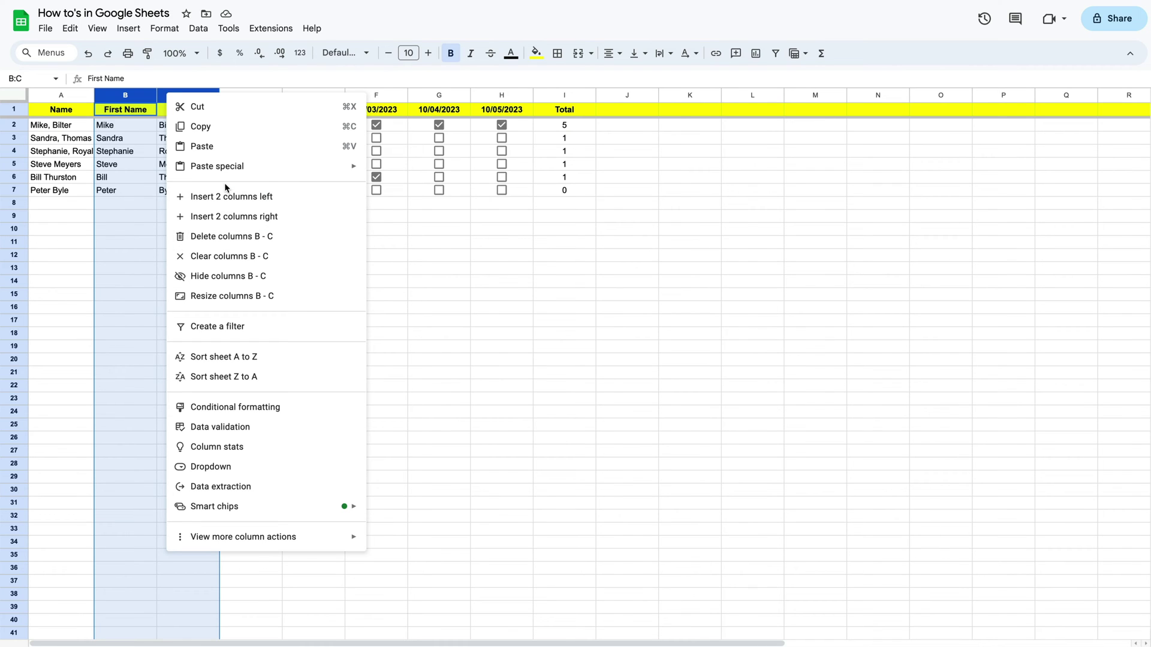
left_click(145, 167)
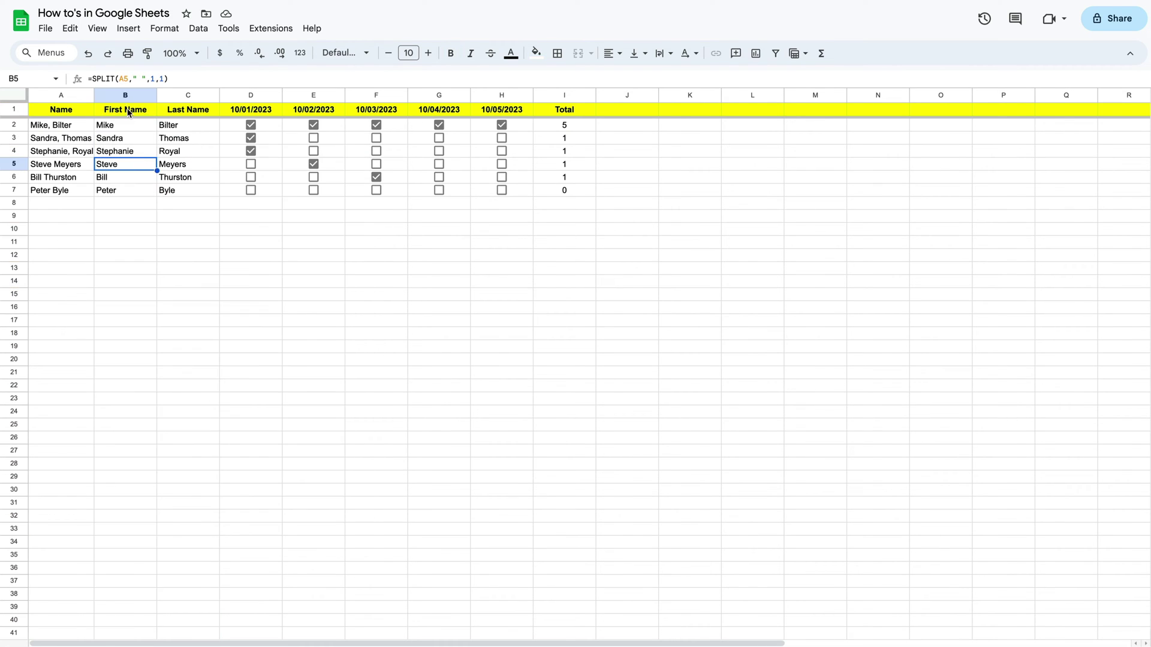
left_click(126, 96)
left_click(175, 98, "shift")
right_click(174, 97)
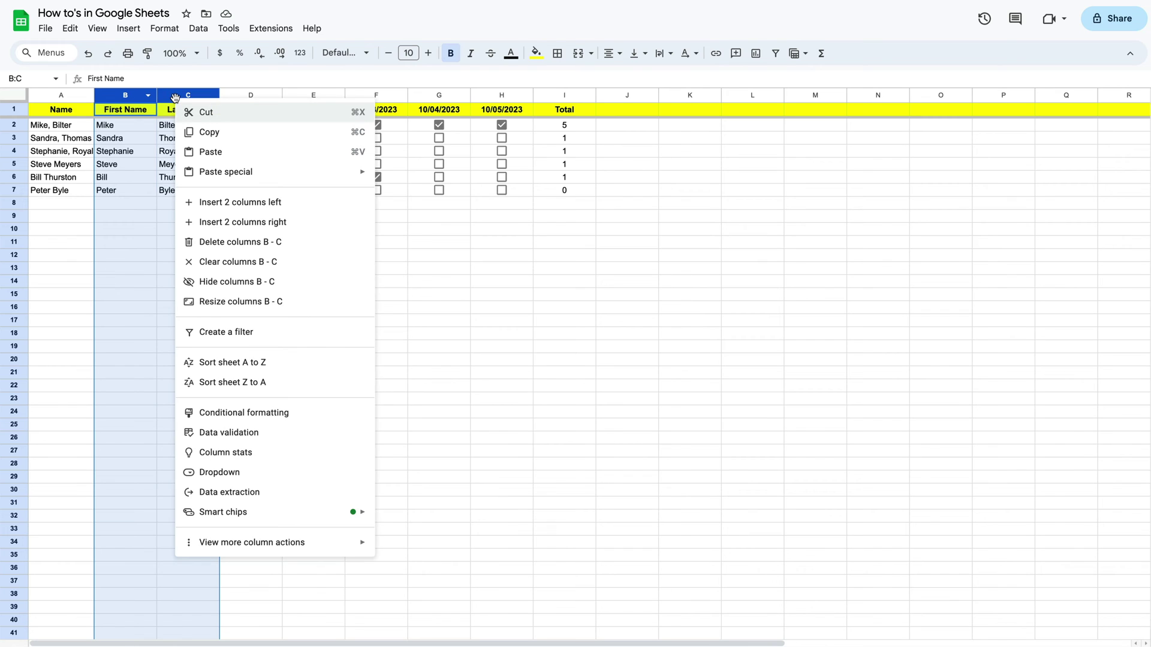
left_click(252, 243)
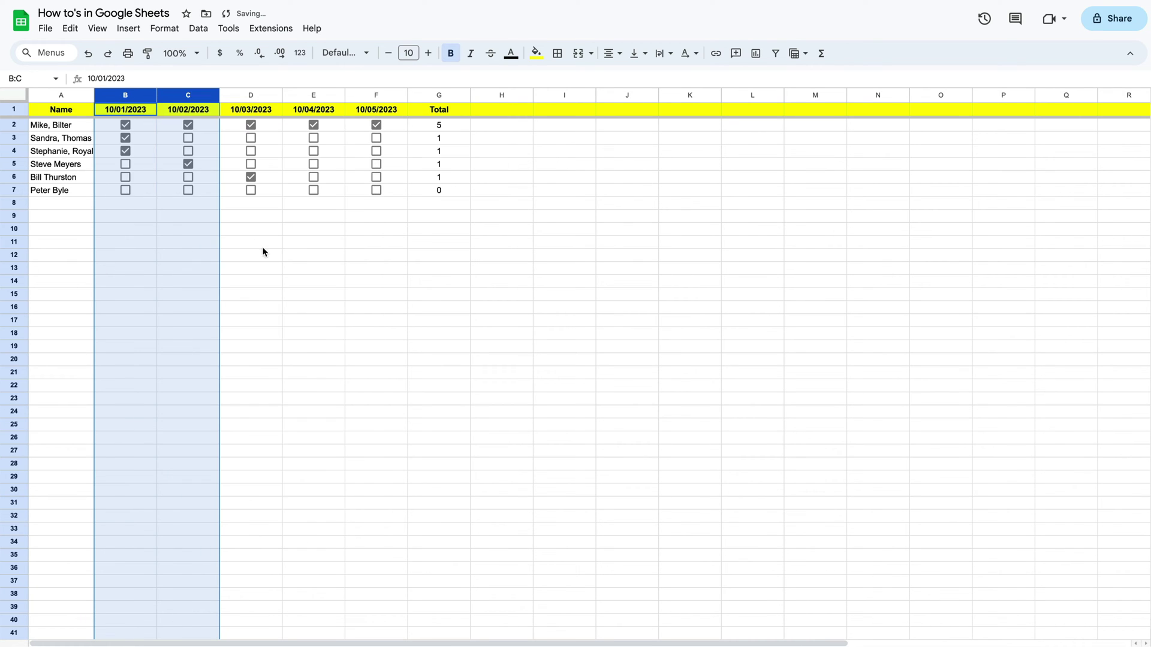
left_click(329, 296)
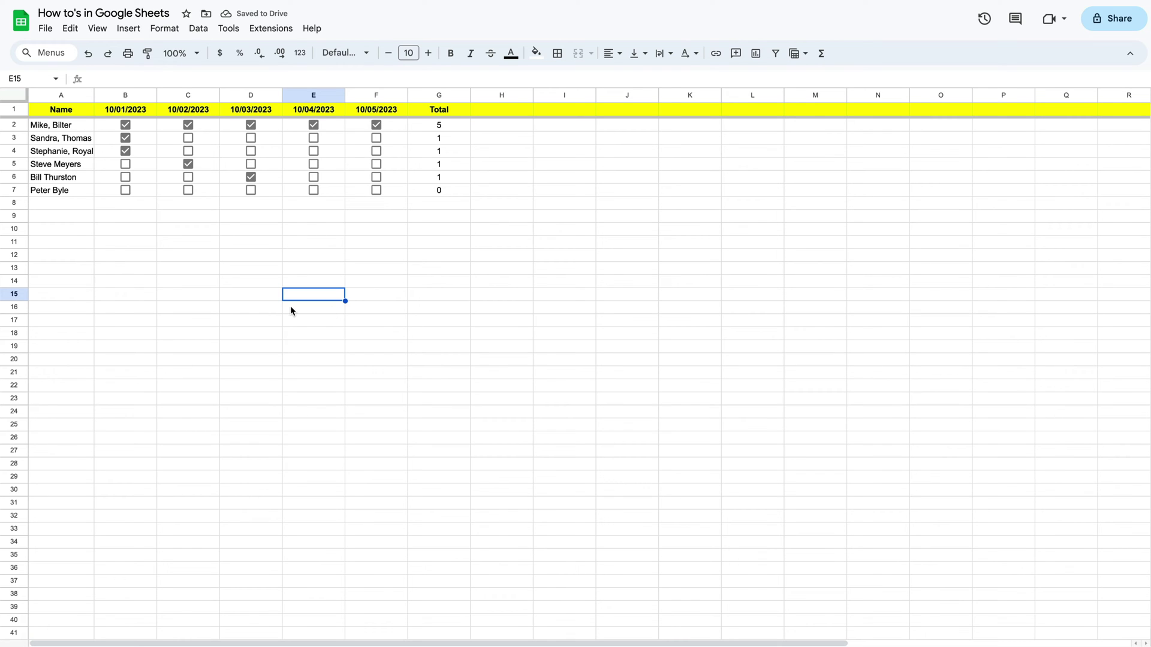
Step: Widen column A so every full name fits
left_click(60, 97)
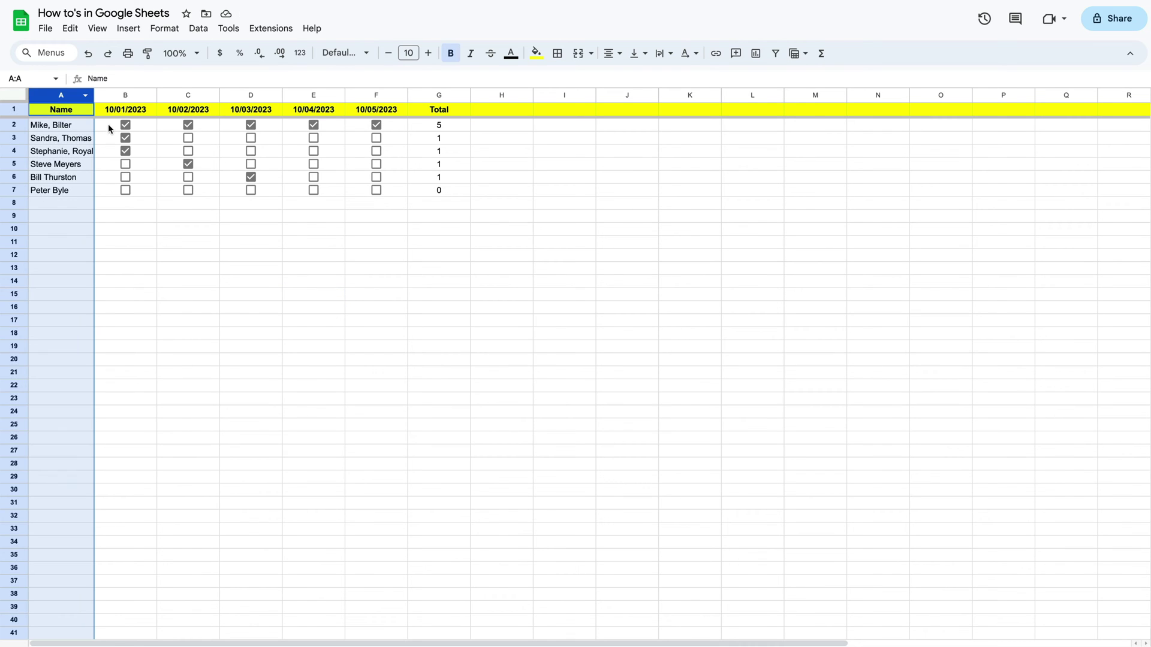
left_click_drag(92, 94, 126, 94)
left_click(308, 312)
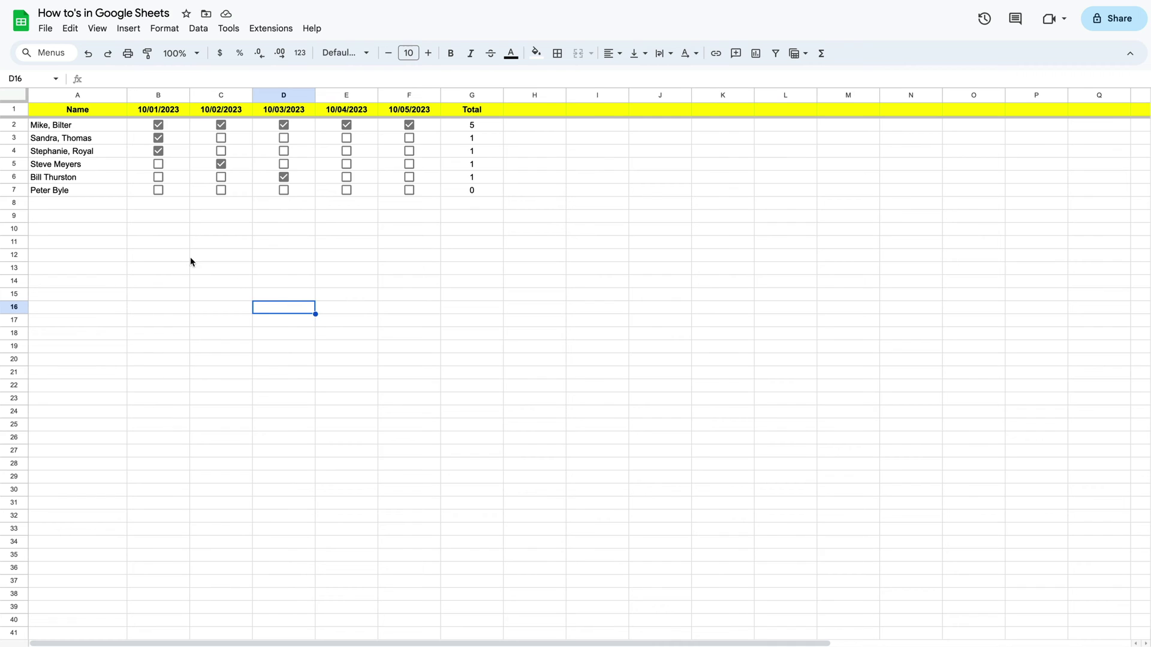
left_click_drag(87, 126, 95, 191)
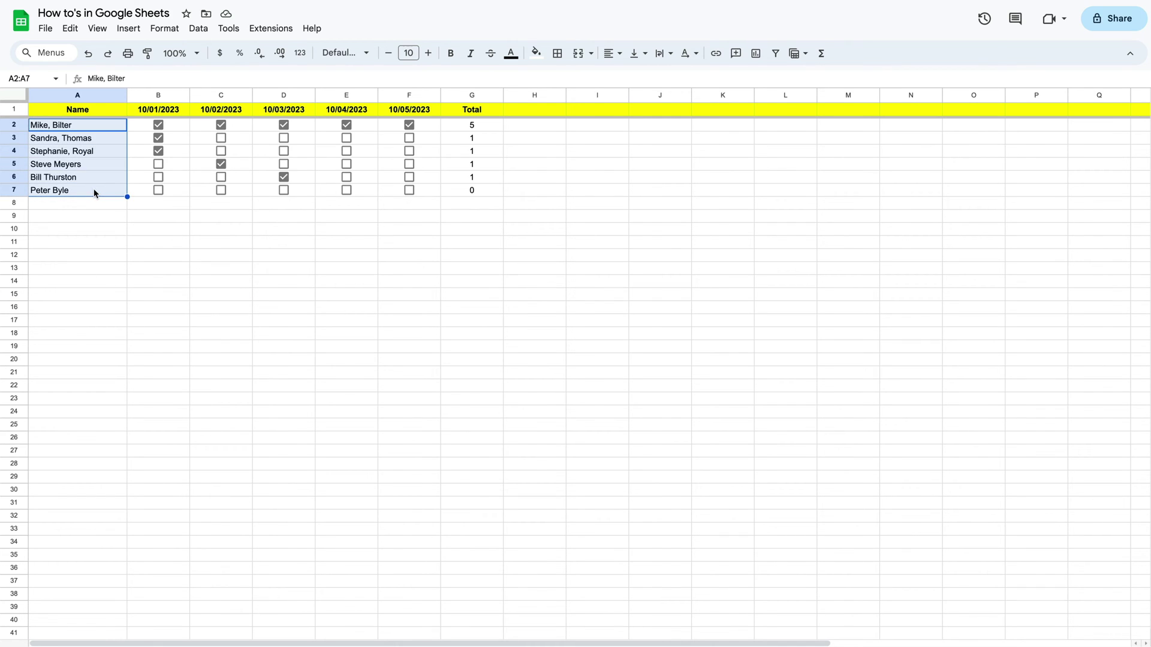
left_click(118, 232)
left_click_drag(99, 124, 97, 188)
left_click(201, 30)
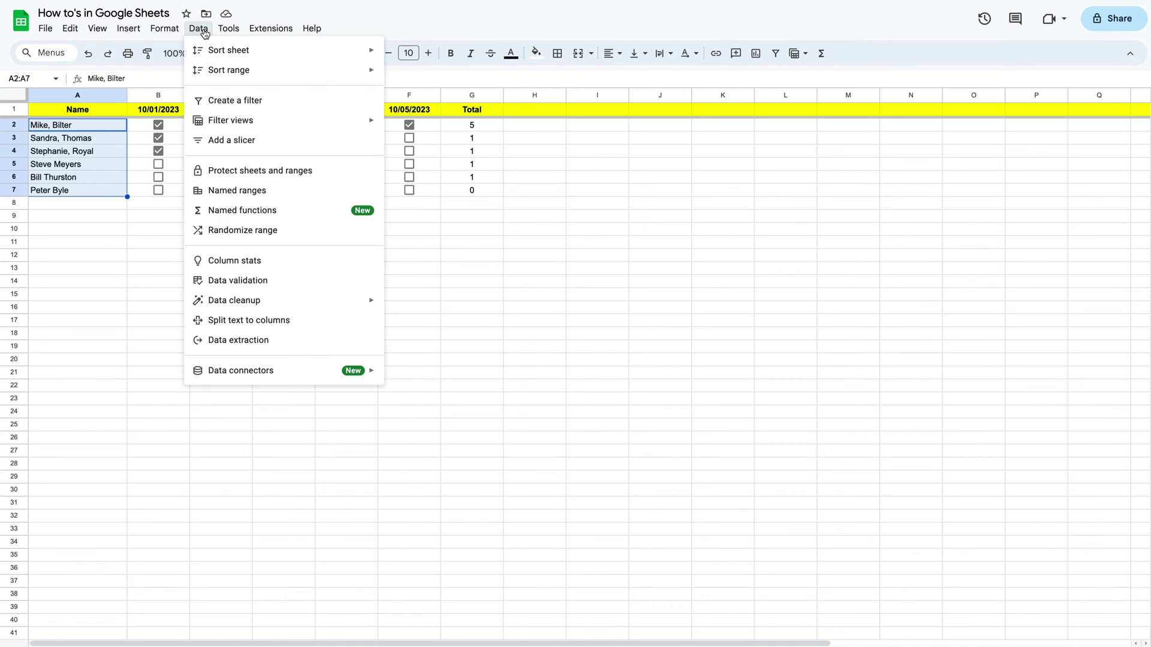
Step: Apply Split text to columns to the names and inspect the Separator choices, overwriting three 10/01/2023 checkboxes
left_click(267, 322)
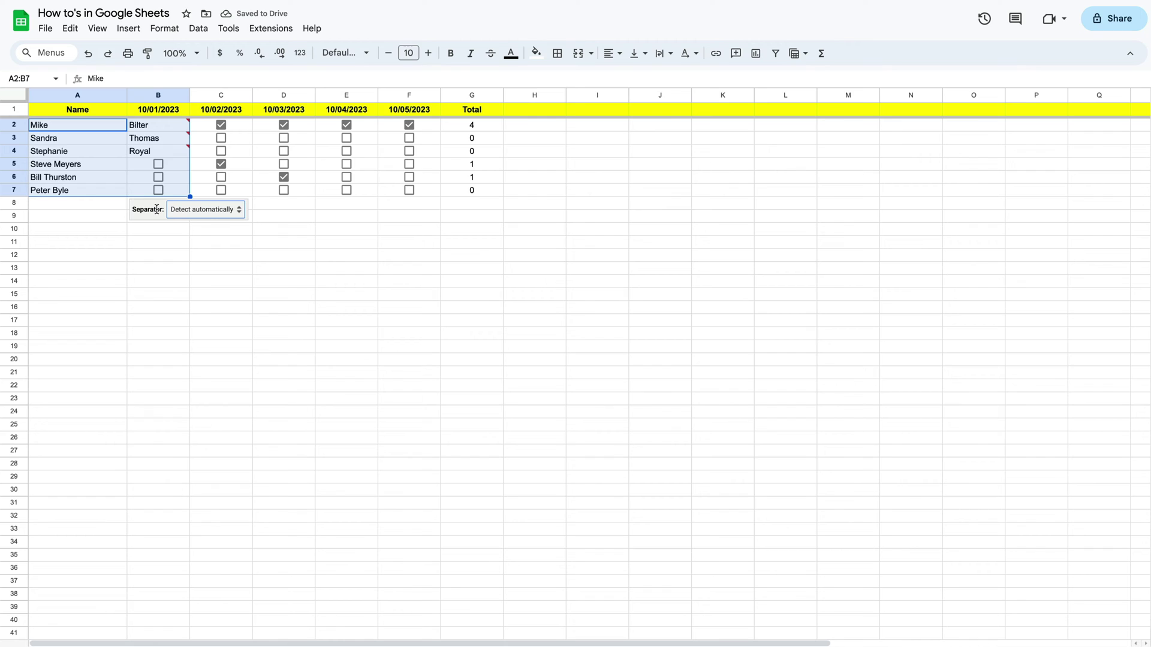
mouse_move(170, 141)
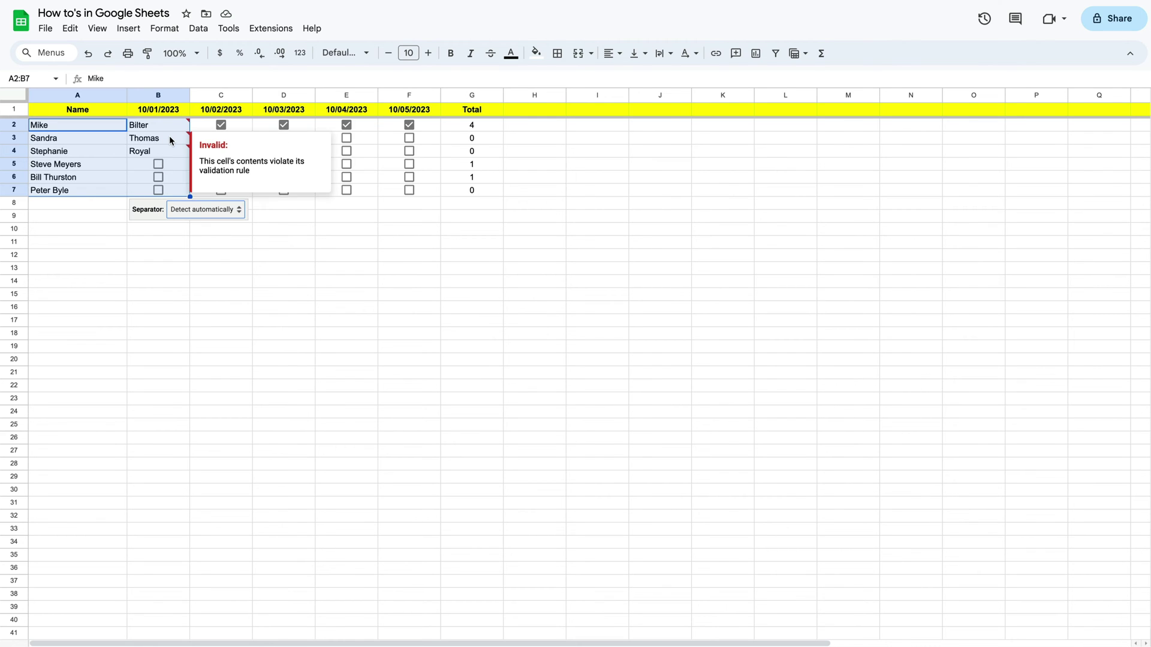
left_click(198, 210)
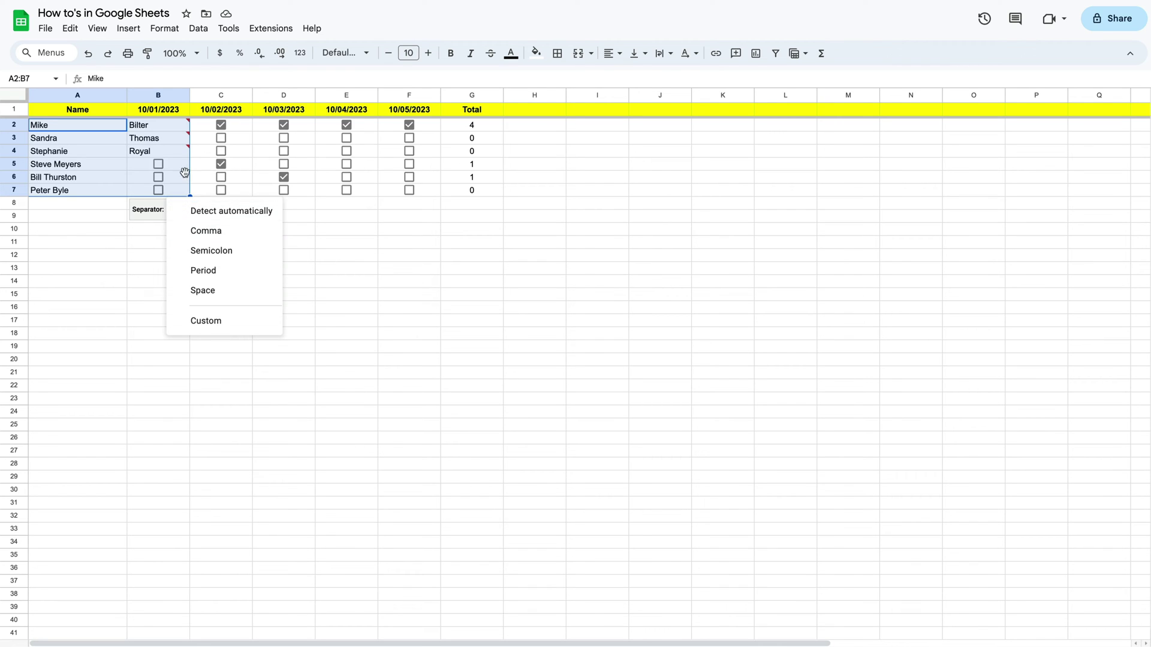
mouse_move(154, 131)
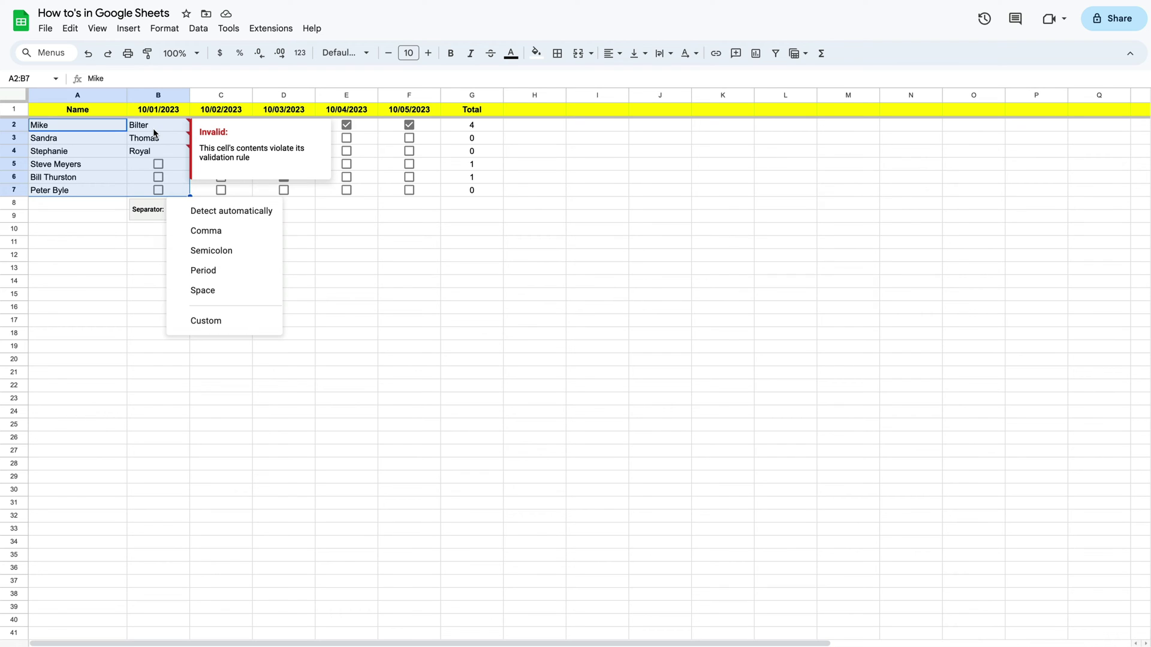
left_click(103, 260)
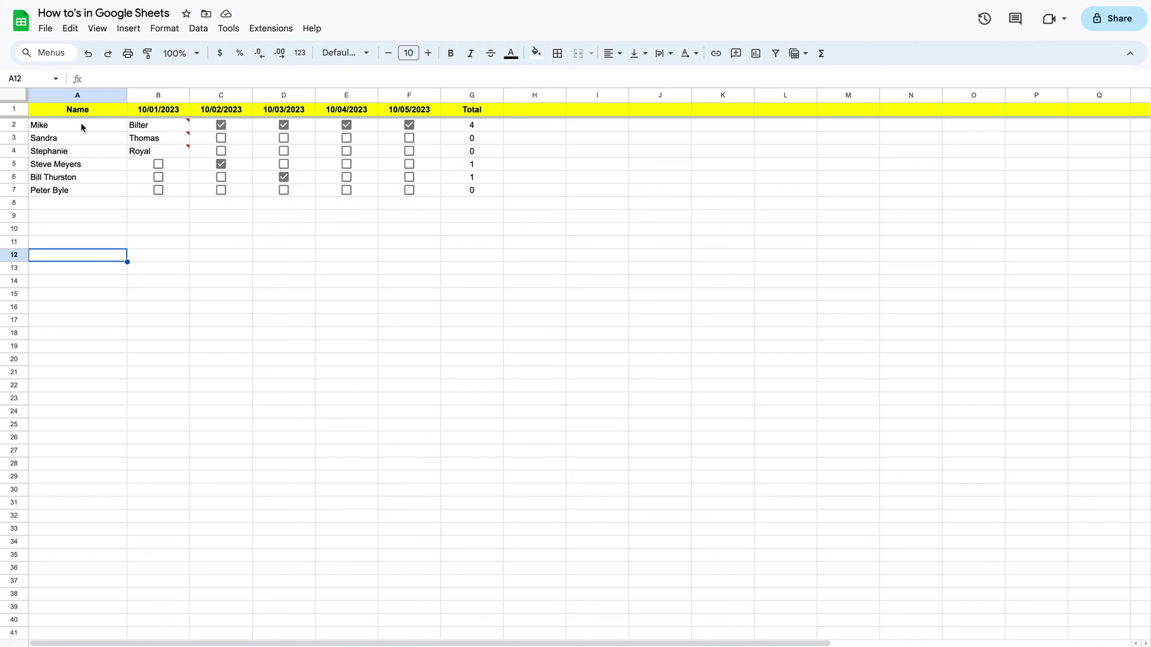
Step: Undo the split to restore the 10/01/2023 checkboxes, and insert one empty column right of column A
left_click(87, 53)
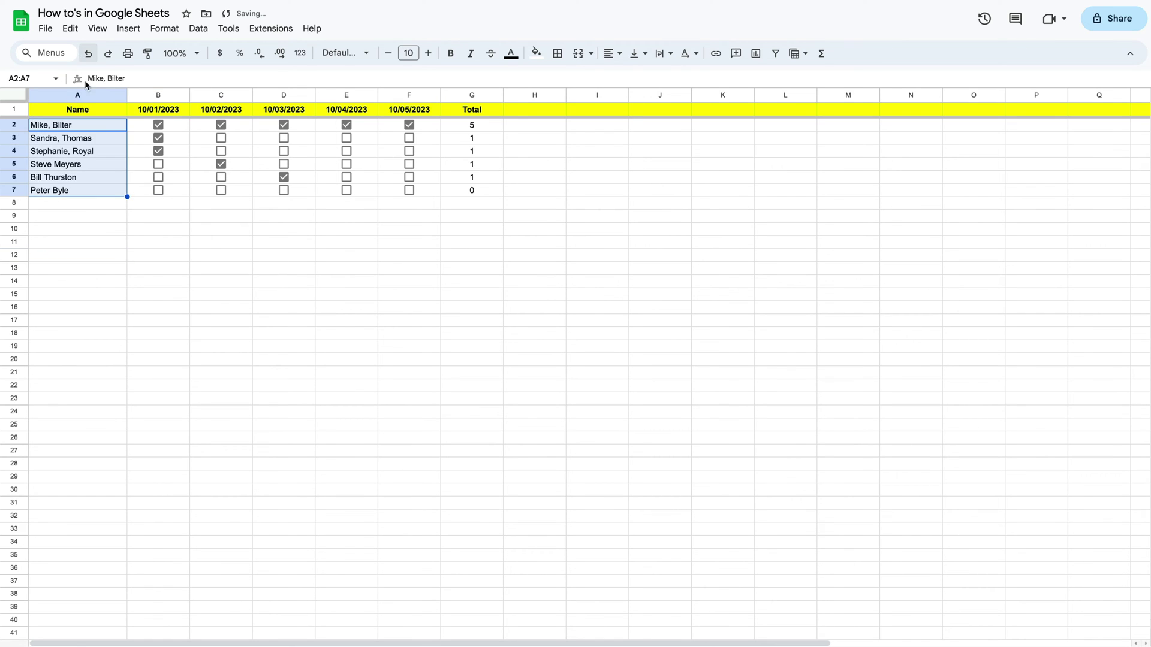
left_click(215, 308)
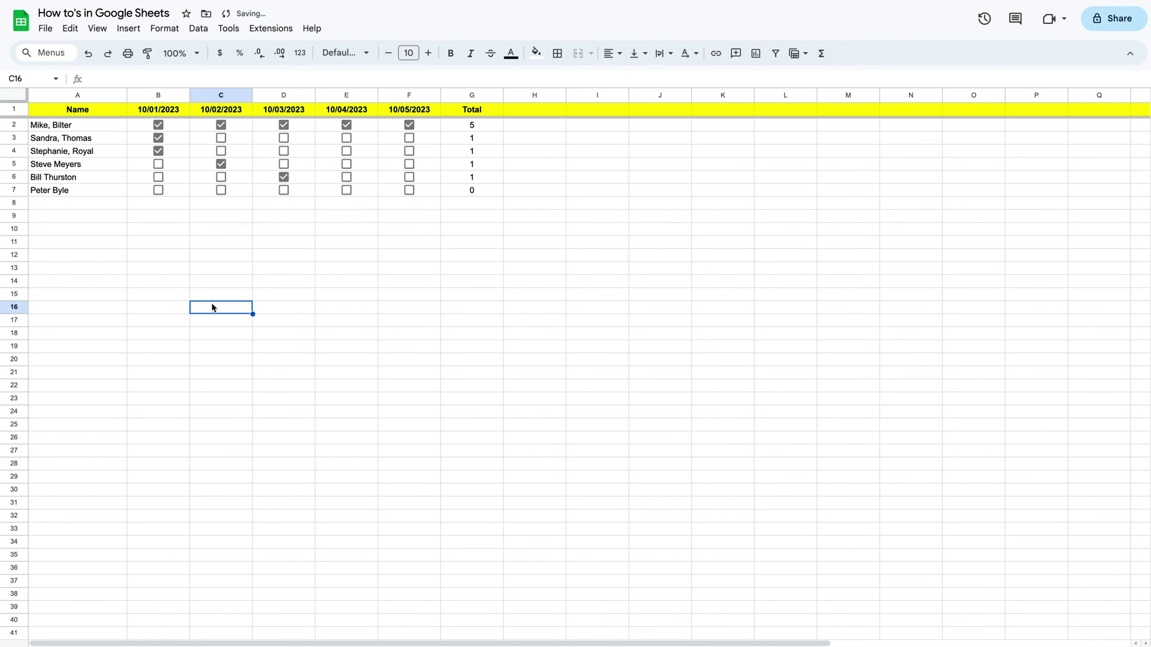
left_click(97, 94)
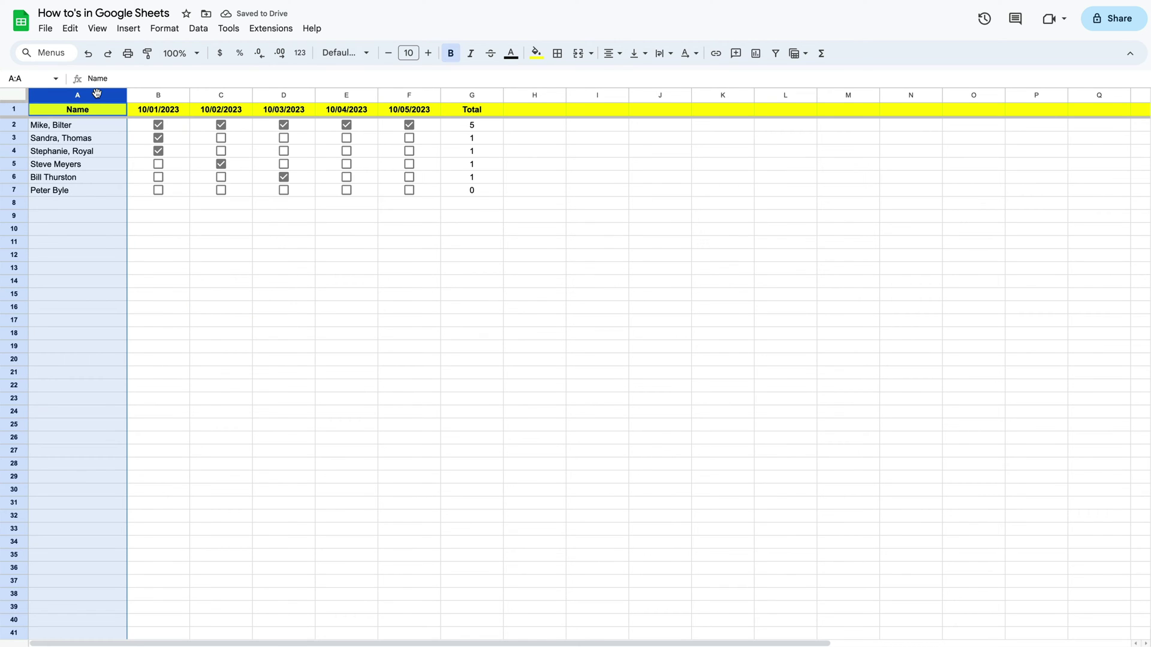
right_click(96, 93)
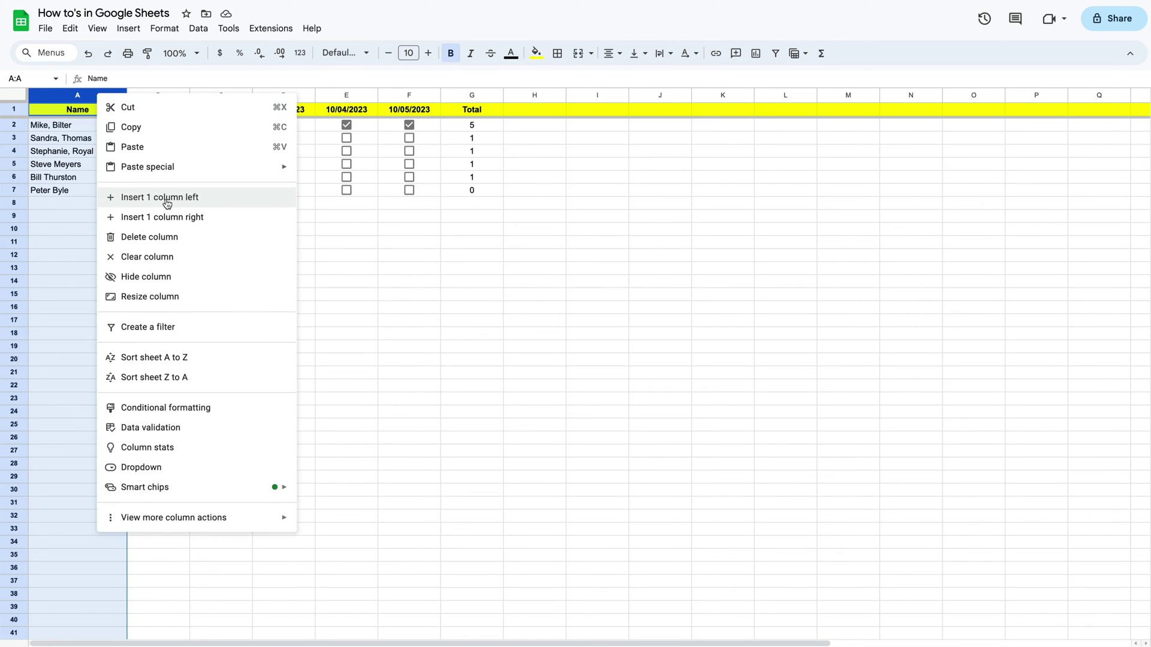
left_click(170, 217)
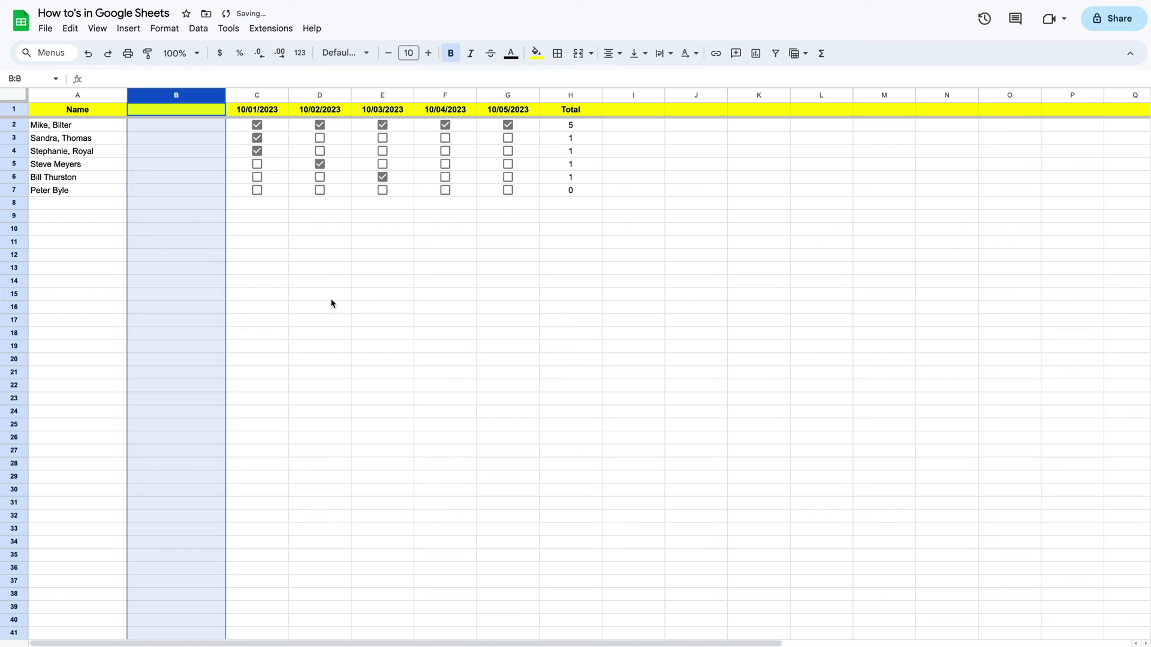
left_click(329, 300)
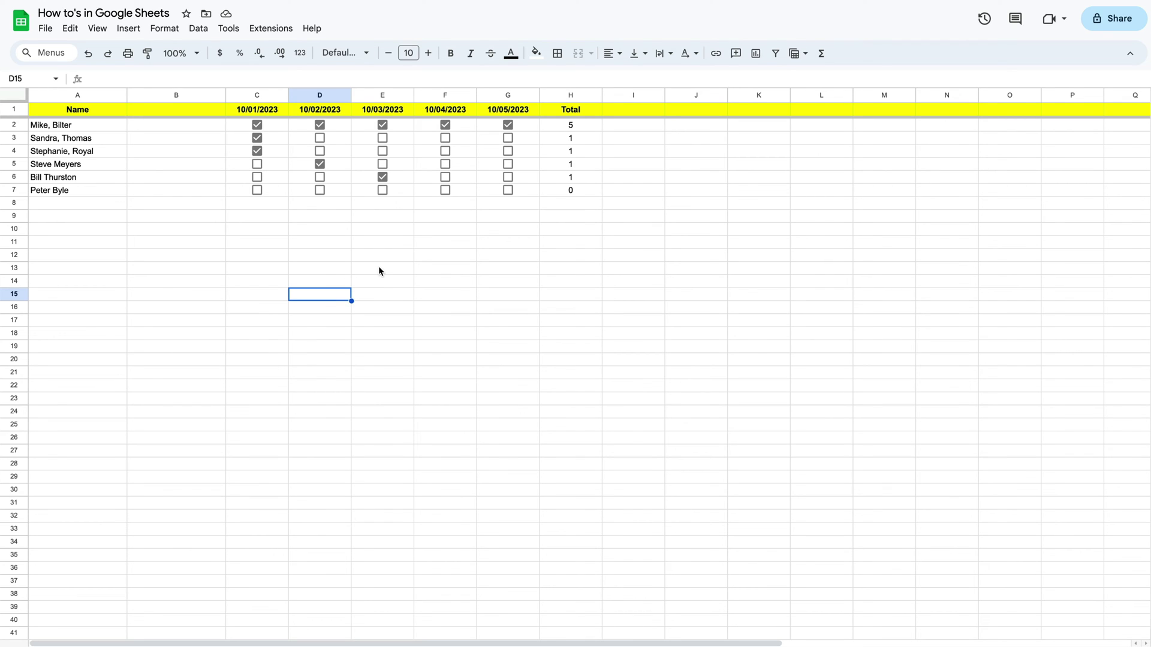
left_click(187, 214)
Step: Split the names with Comma as separator into the new column B, then select A2:B4
left_click_drag(84, 123, 85, 187)
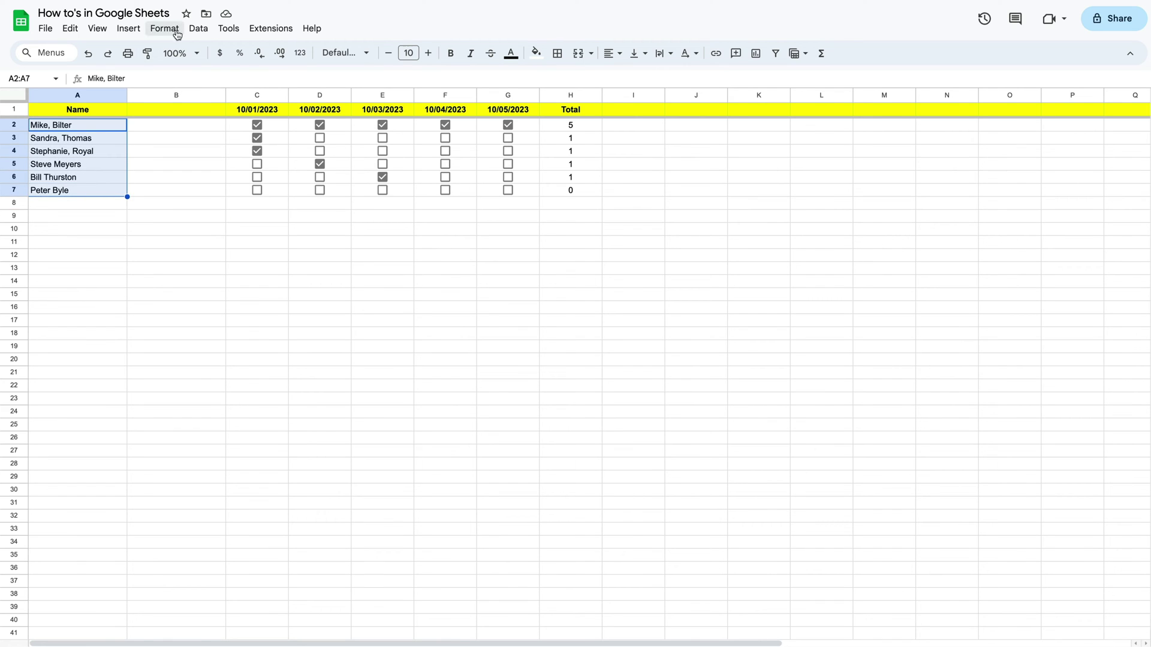
left_click(199, 29)
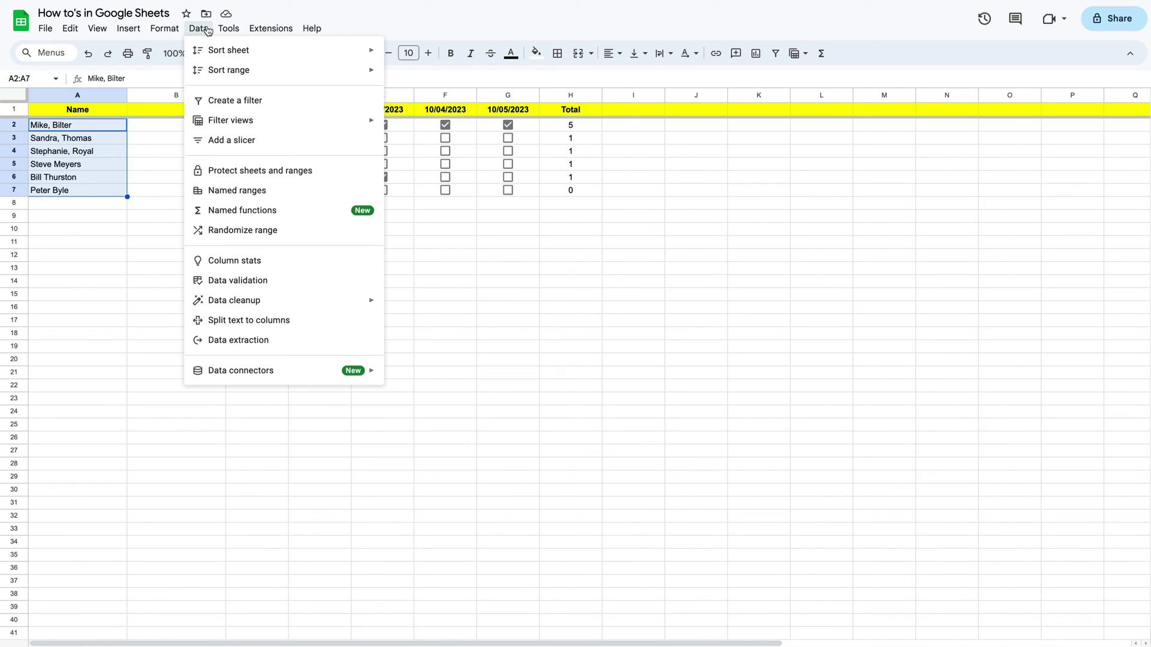
left_click(283, 322)
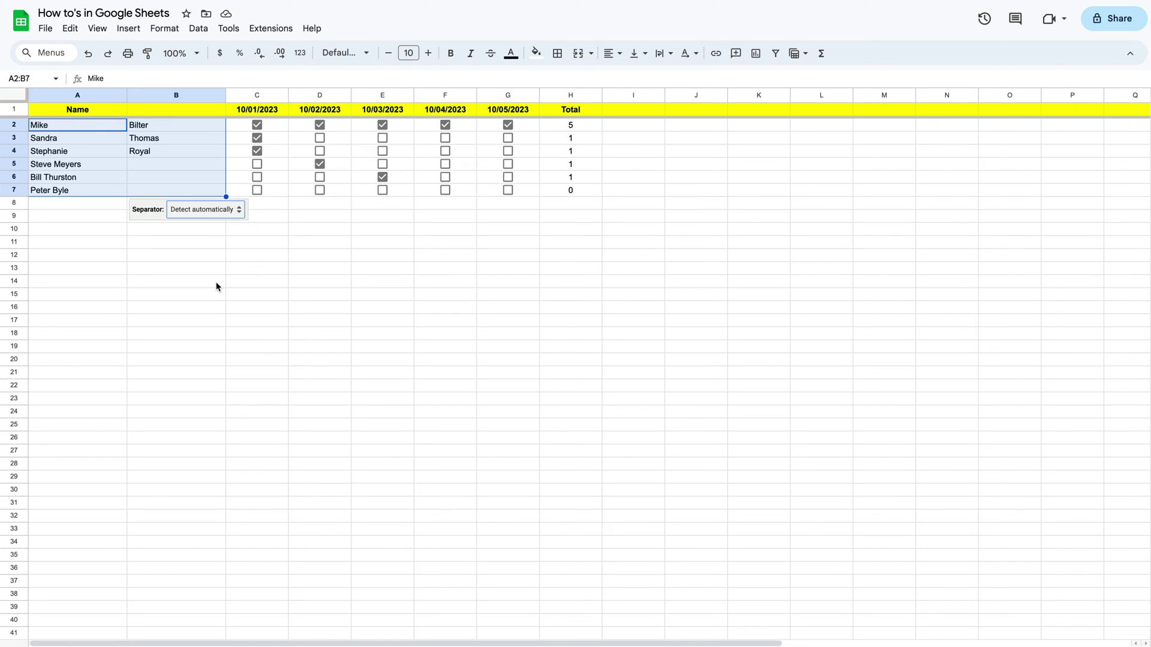
left_click(206, 212)
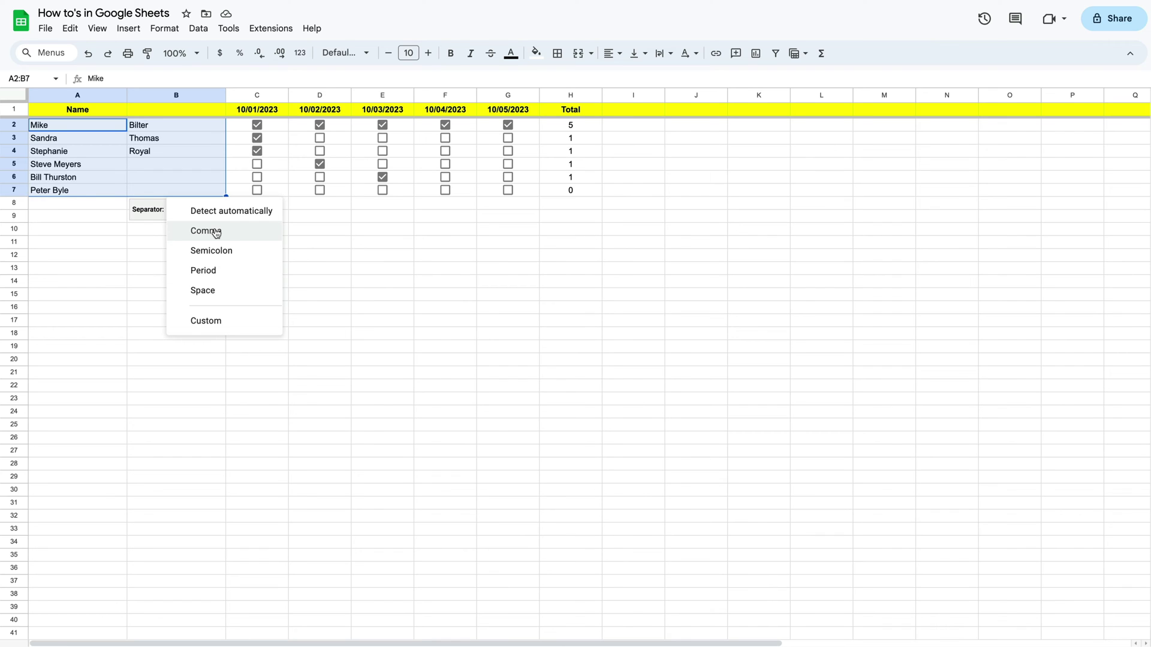
left_click(152, 273)
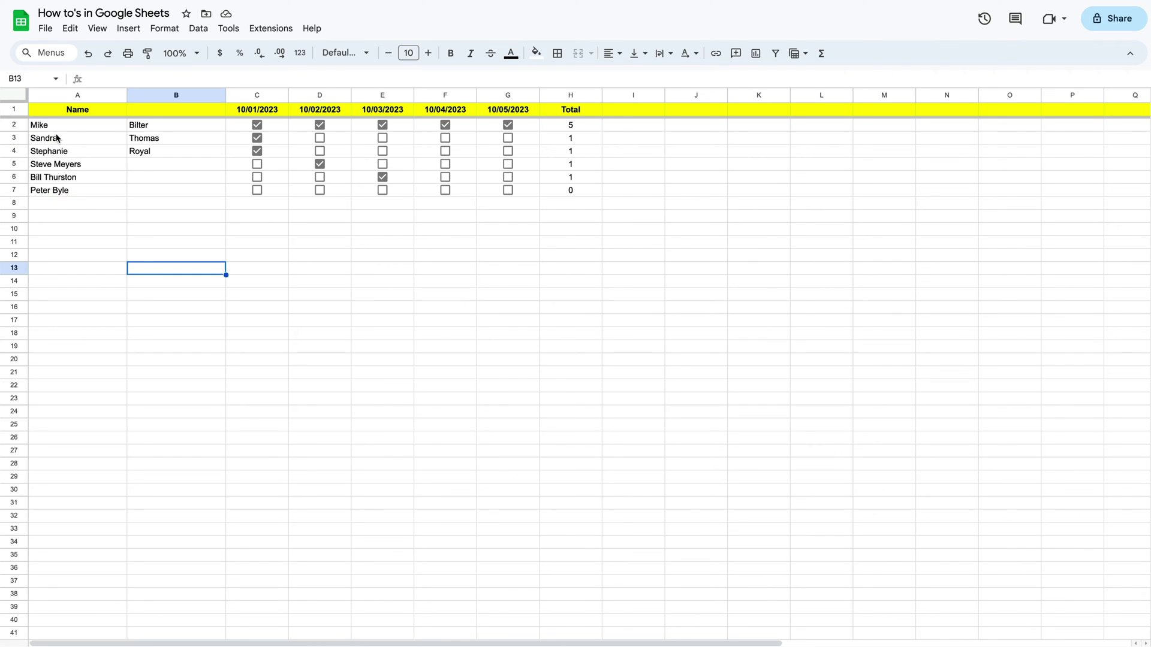
left_click_drag(60, 129, 131, 153)
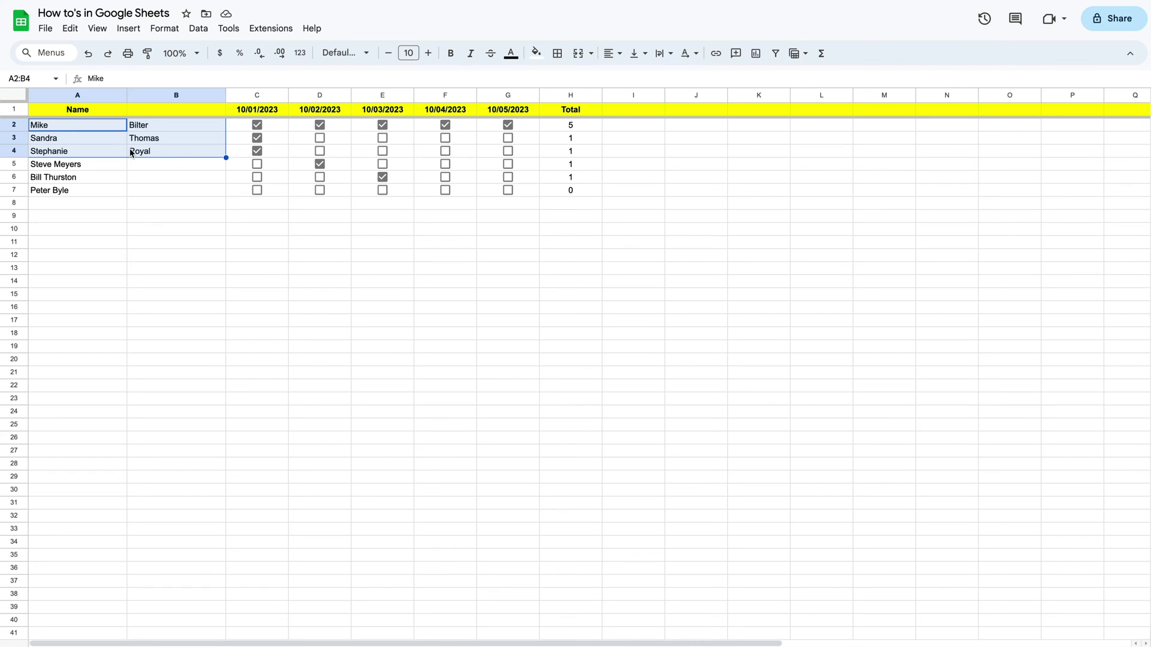
Step: Check the space-separated name in row 5, then run Split text to columns on A5:A7
left_click(108, 166)
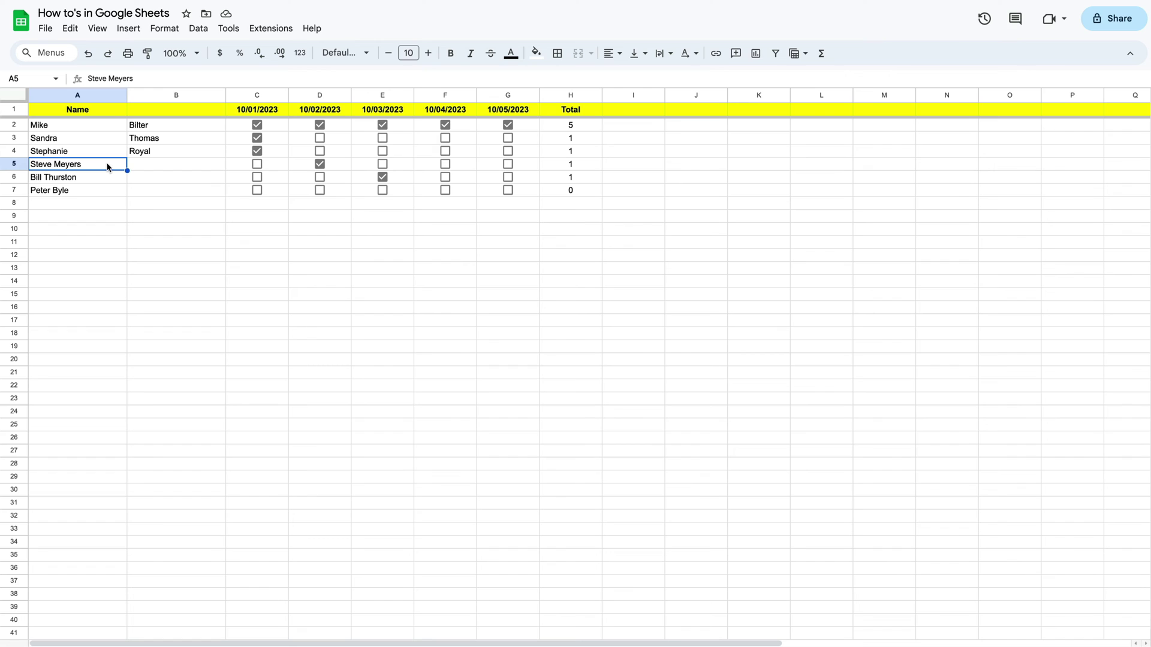
double_click(53, 162)
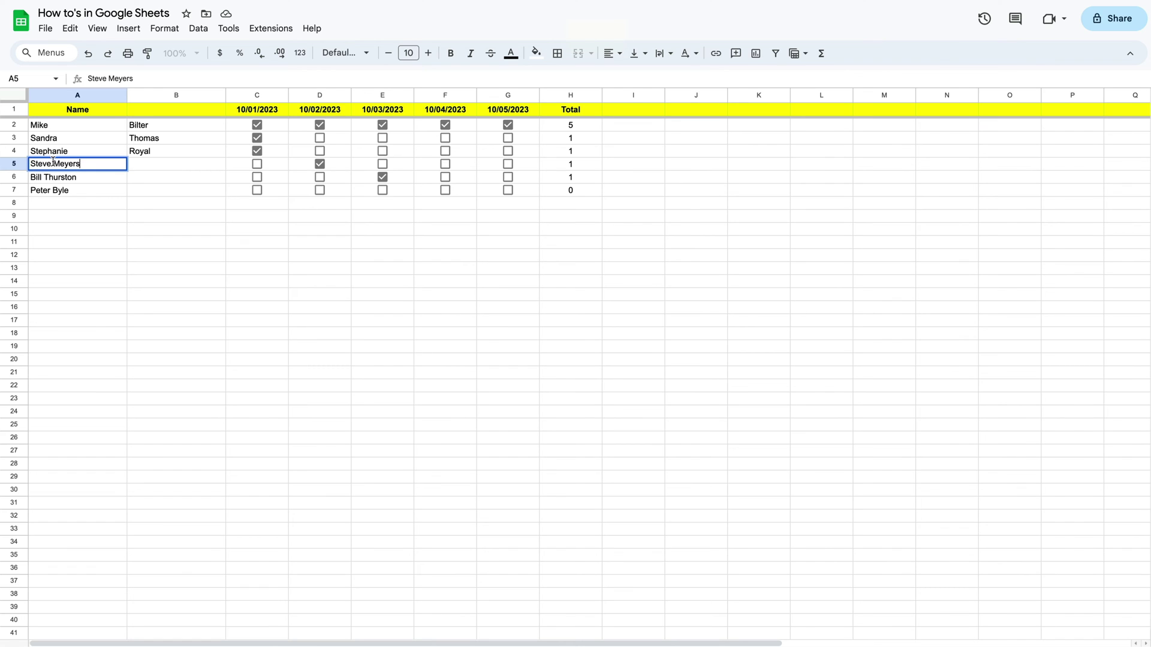
left_click(100, 232)
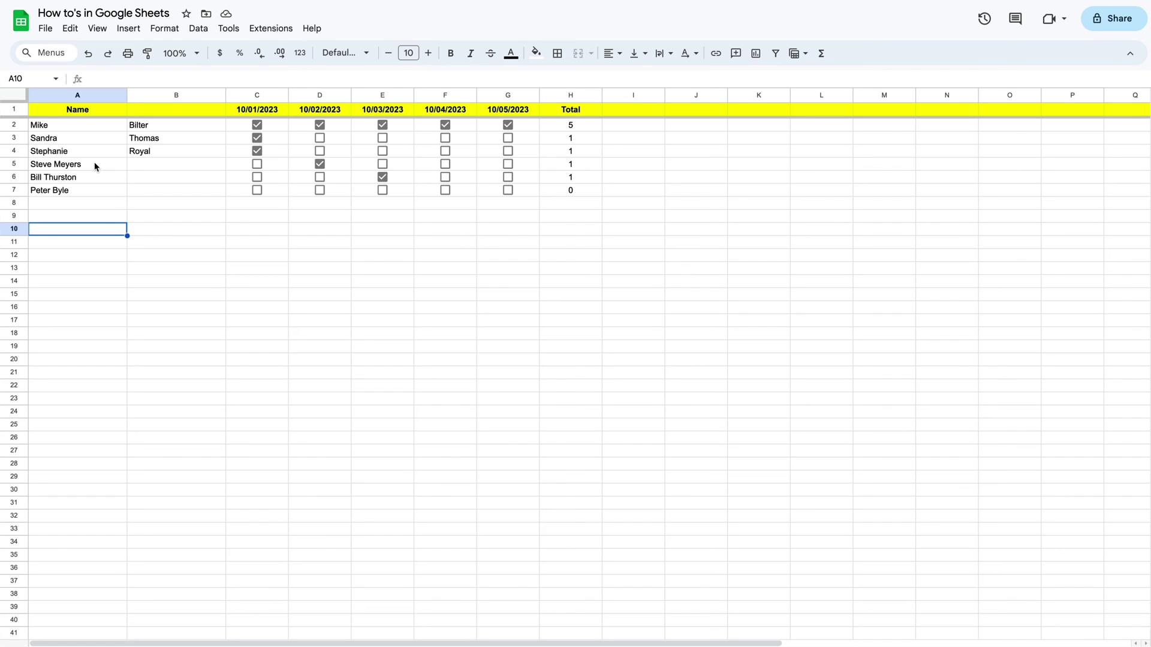
left_click_drag(95, 162, 94, 193)
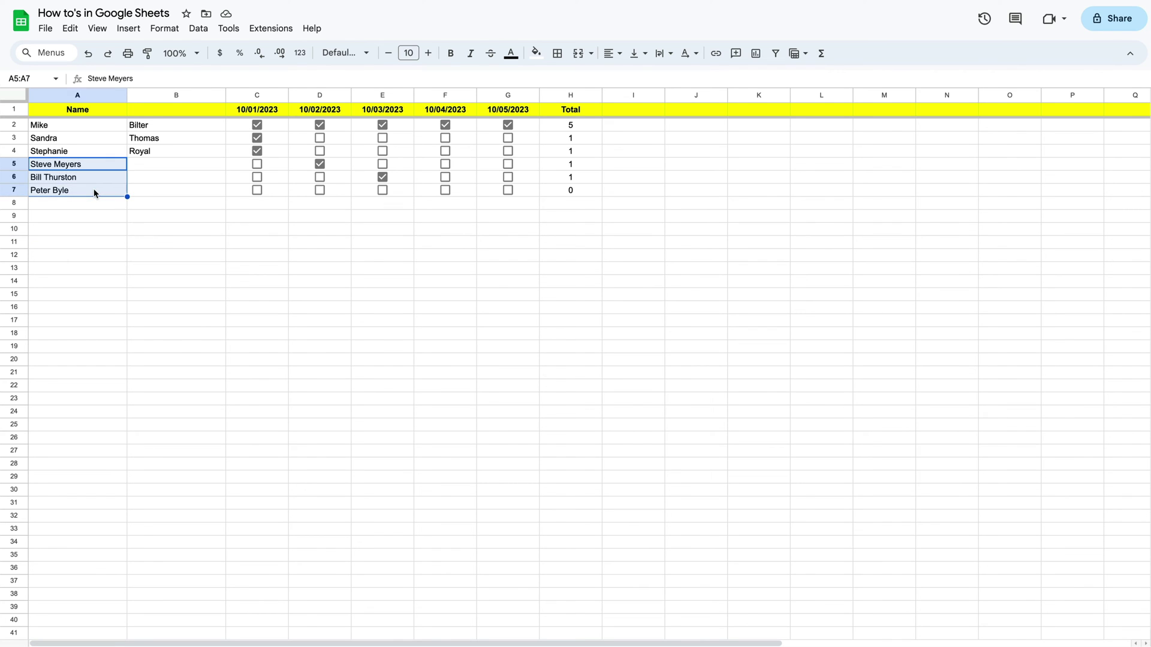
left_click(199, 28)
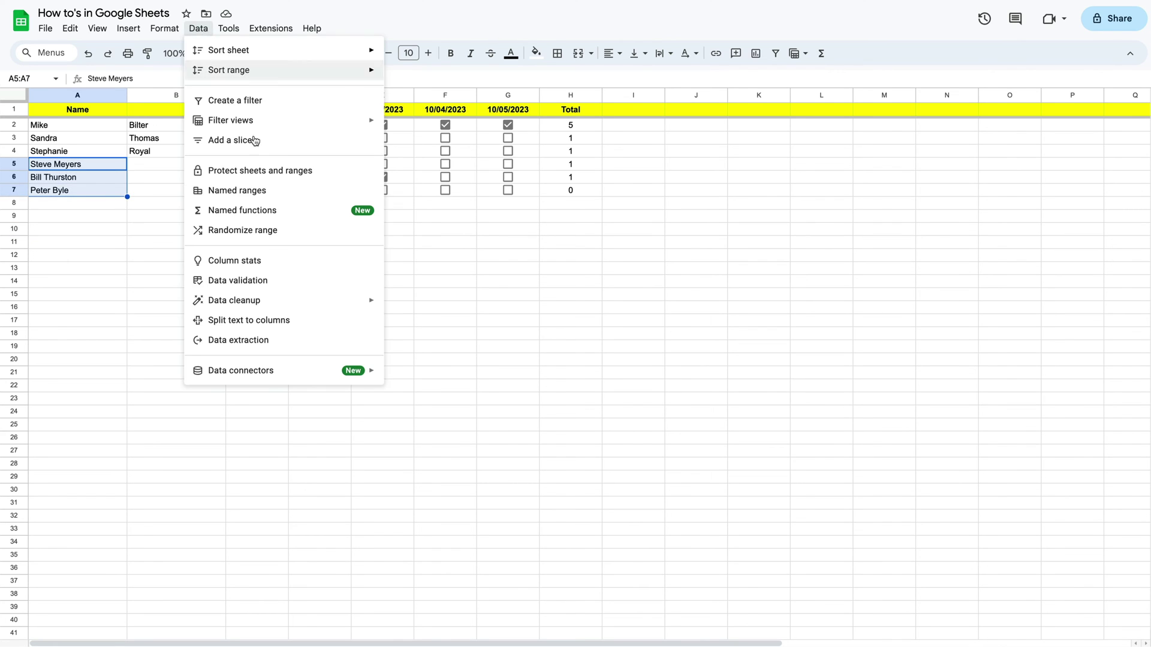
left_click(271, 322)
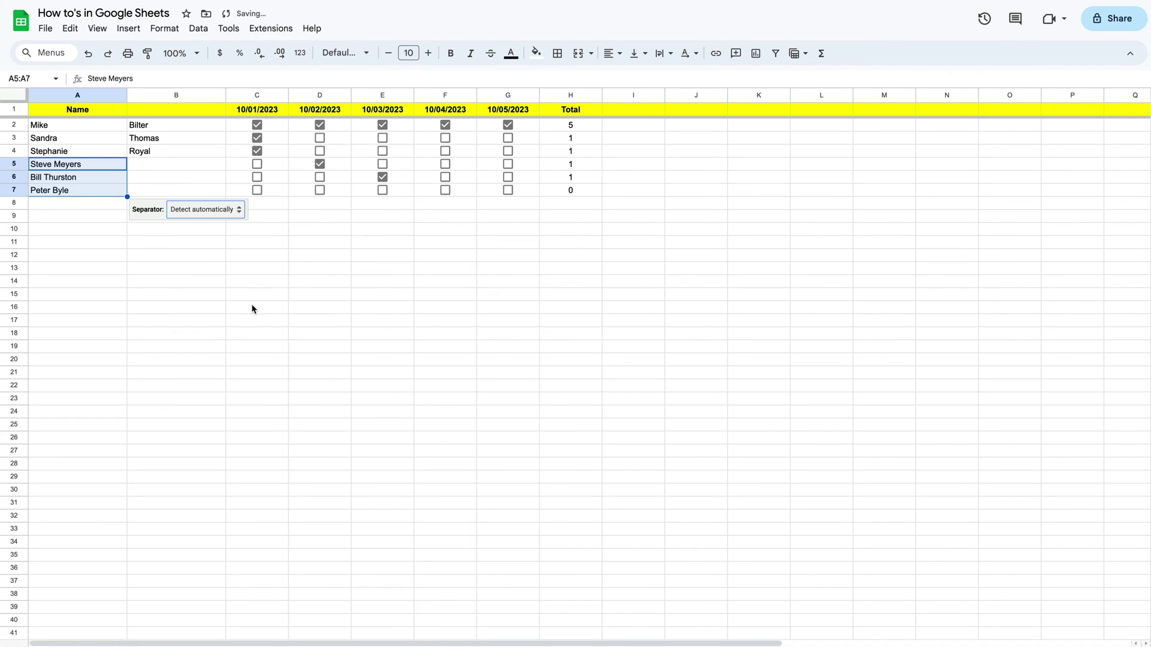
Step: Choose Space as separator, then check the surnames in B5:B7 and first names in A5:A7
left_click(204, 211)
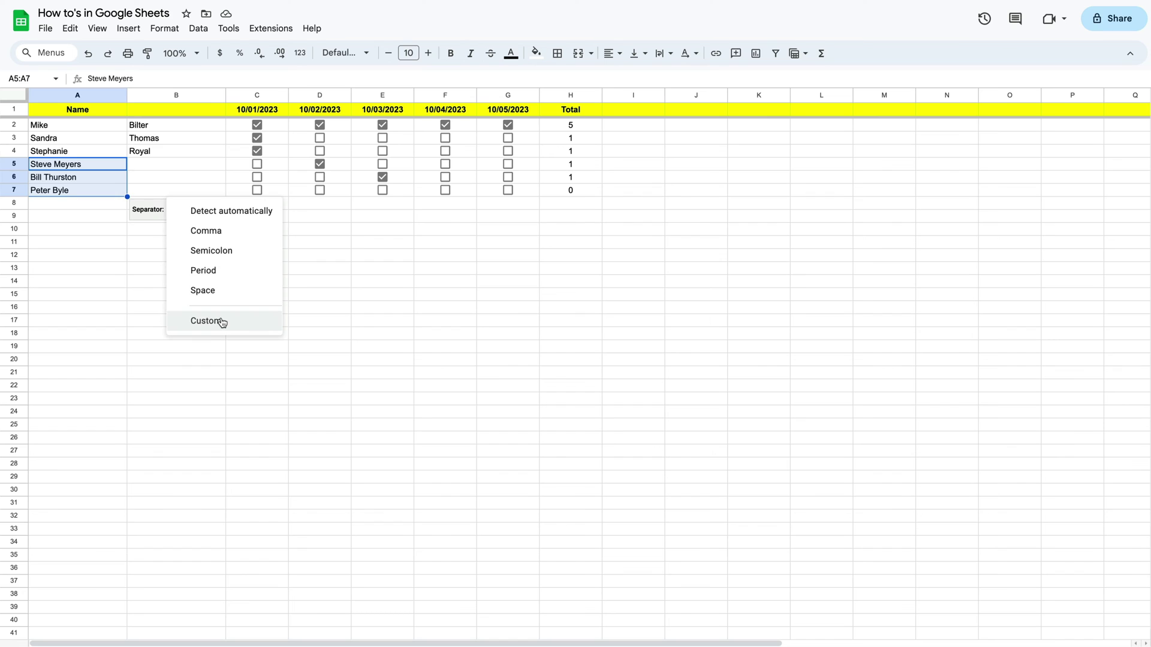
left_click(213, 291)
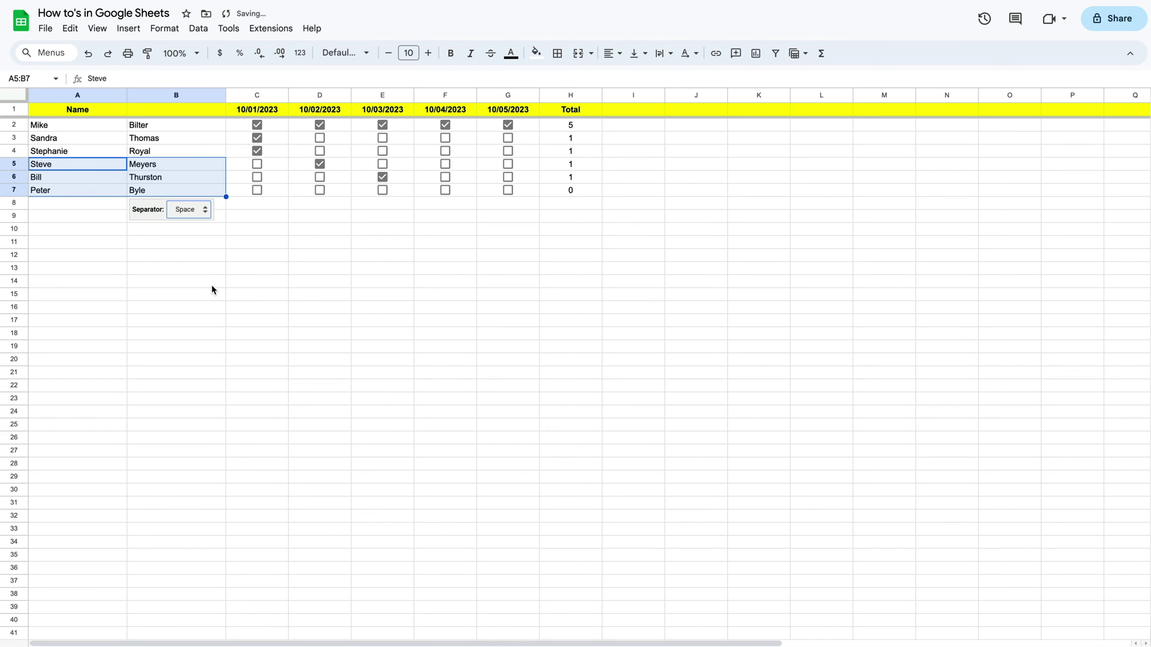
left_click(212, 286)
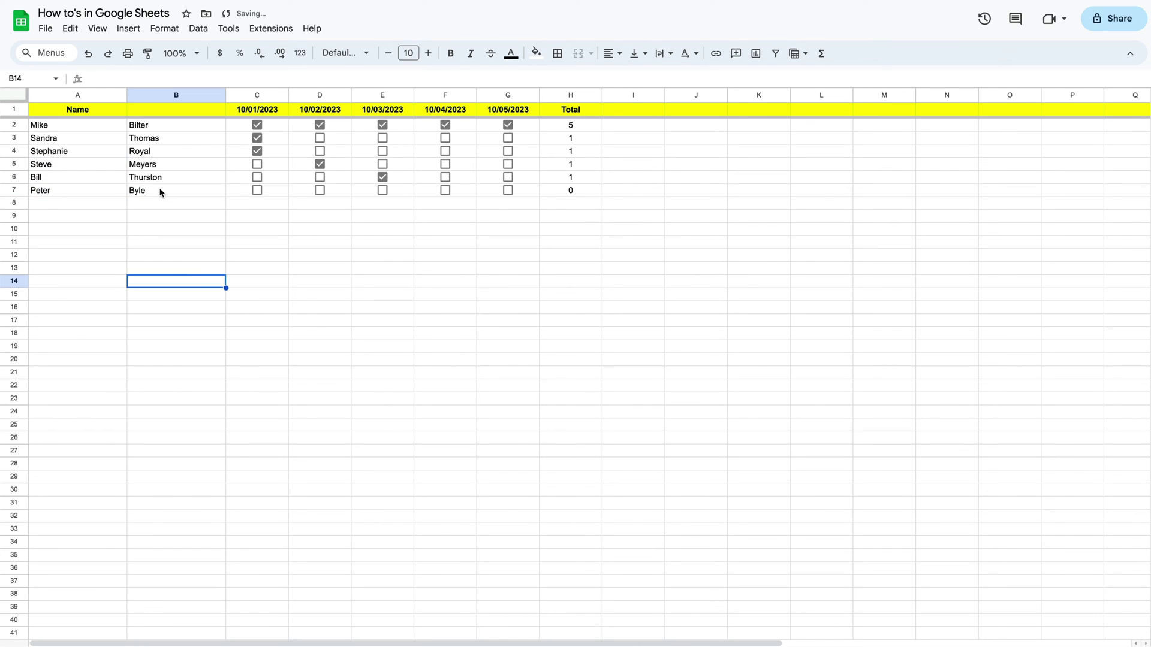
left_click_drag(147, 168, 147, 190)
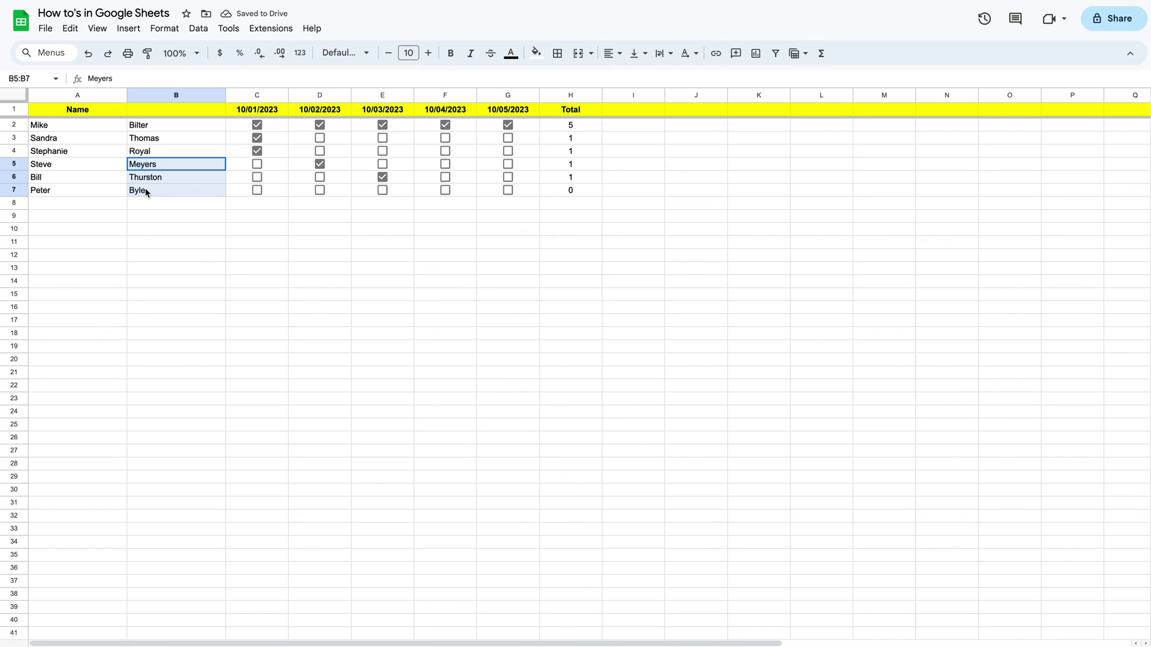
left_click_drag(97, 162, 98, 185)
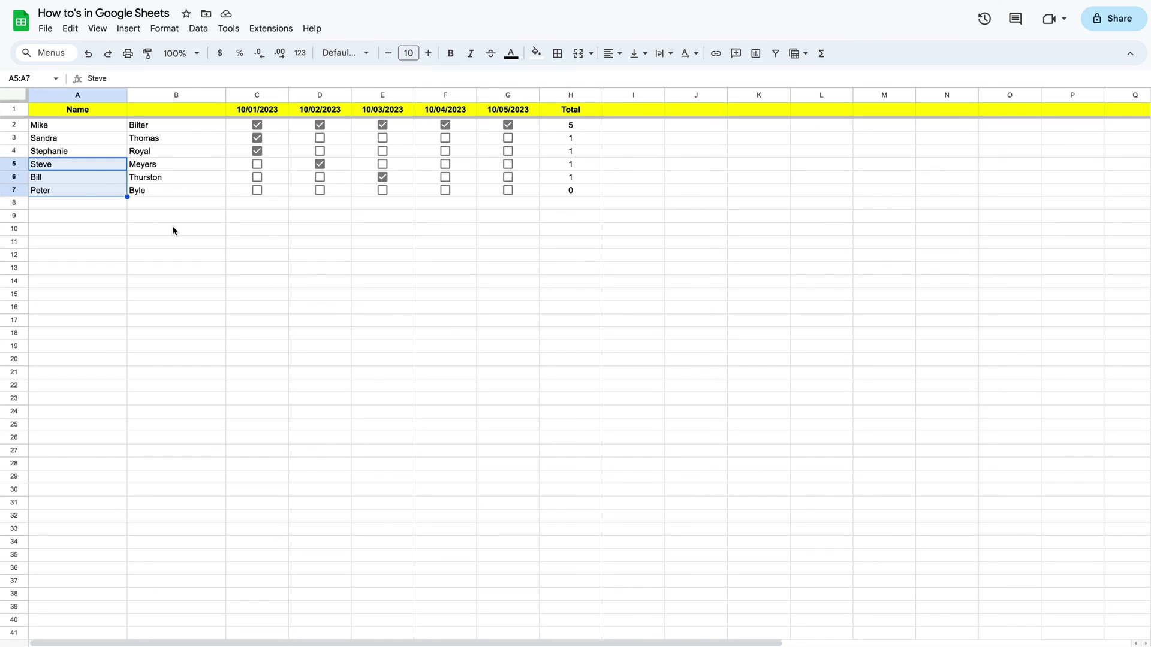
Step: Undo both the Space and Comma splits so all six names are whole in column A
left_click(199, 29)
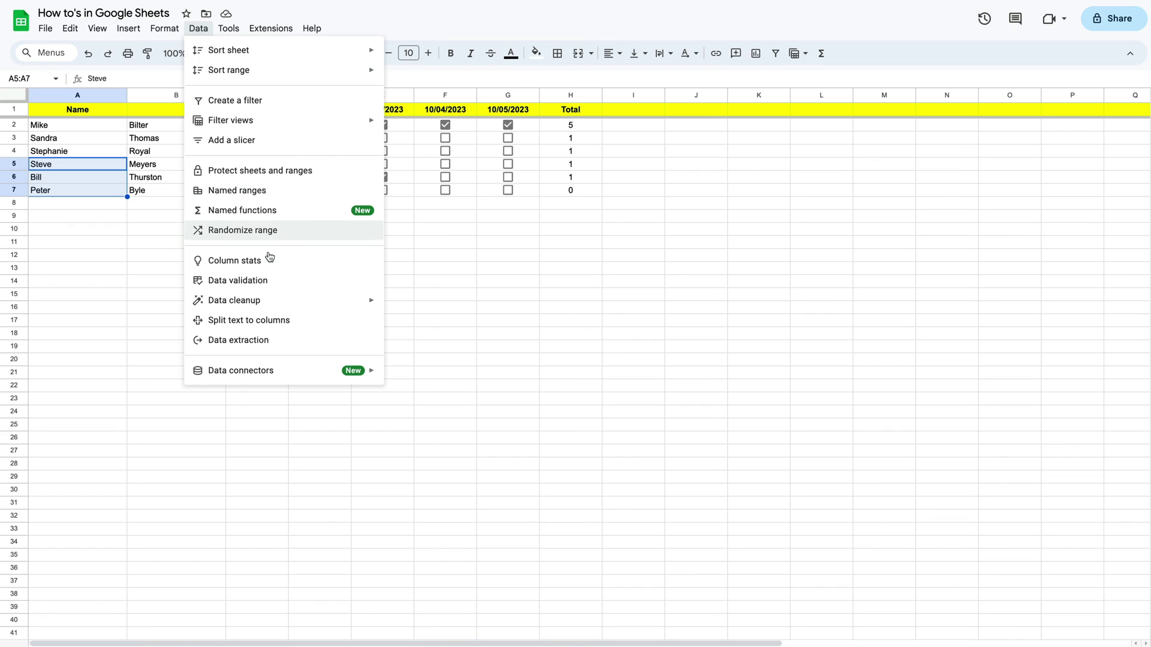
left_click(82, 283)
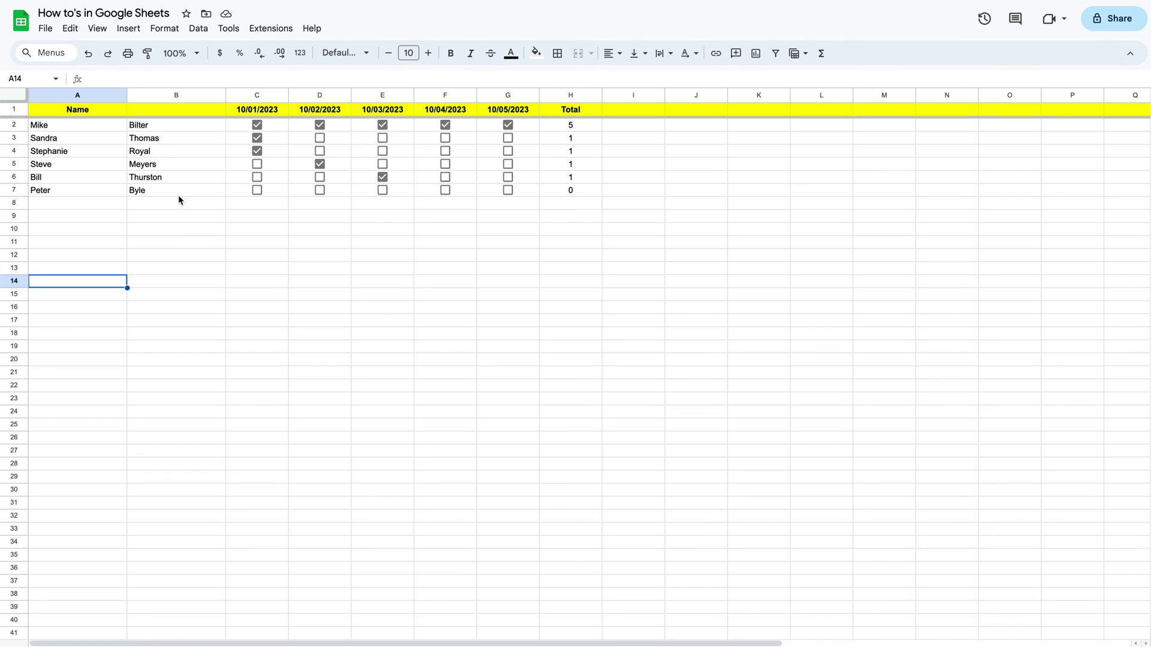
left_click(89, 54)
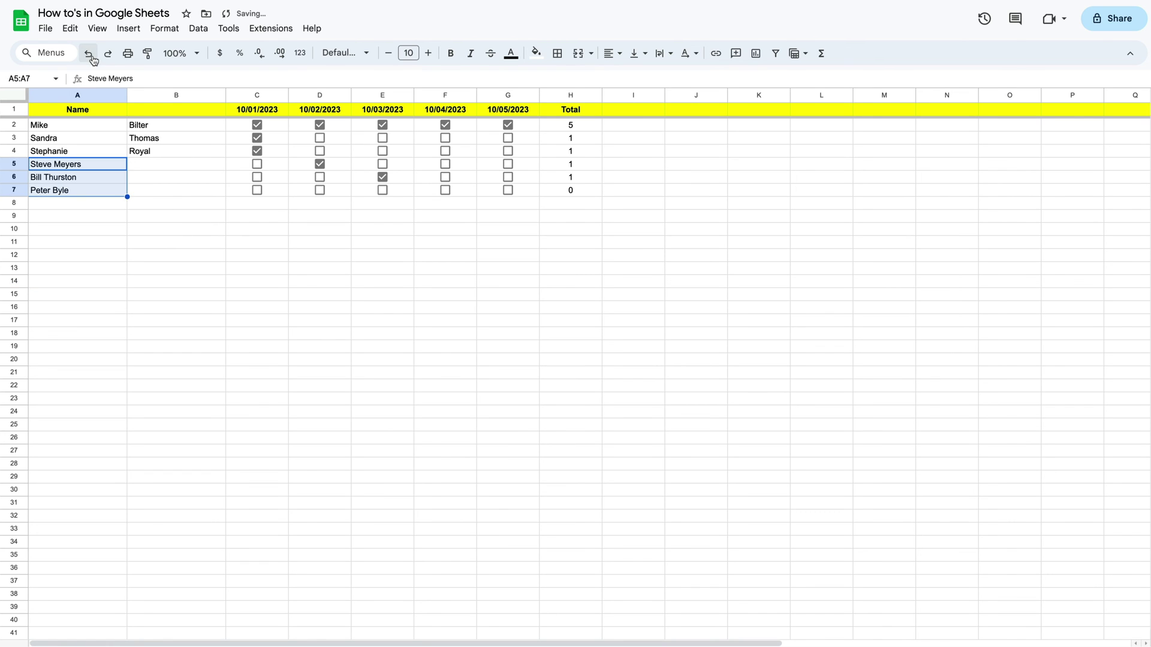
left_click(88, 54)
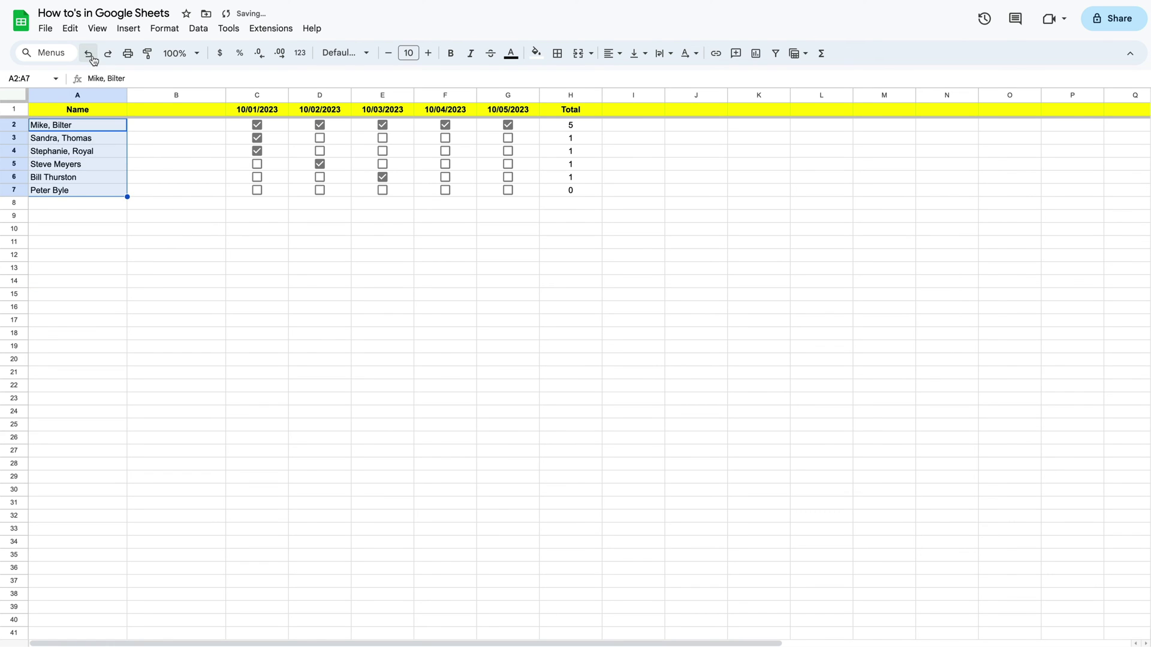
left_click(173, 138)
Step: Delete the commas from the names in A2, A3 and A4, then select A2:A7
left_click(52, 127)
double_click(52, 127)
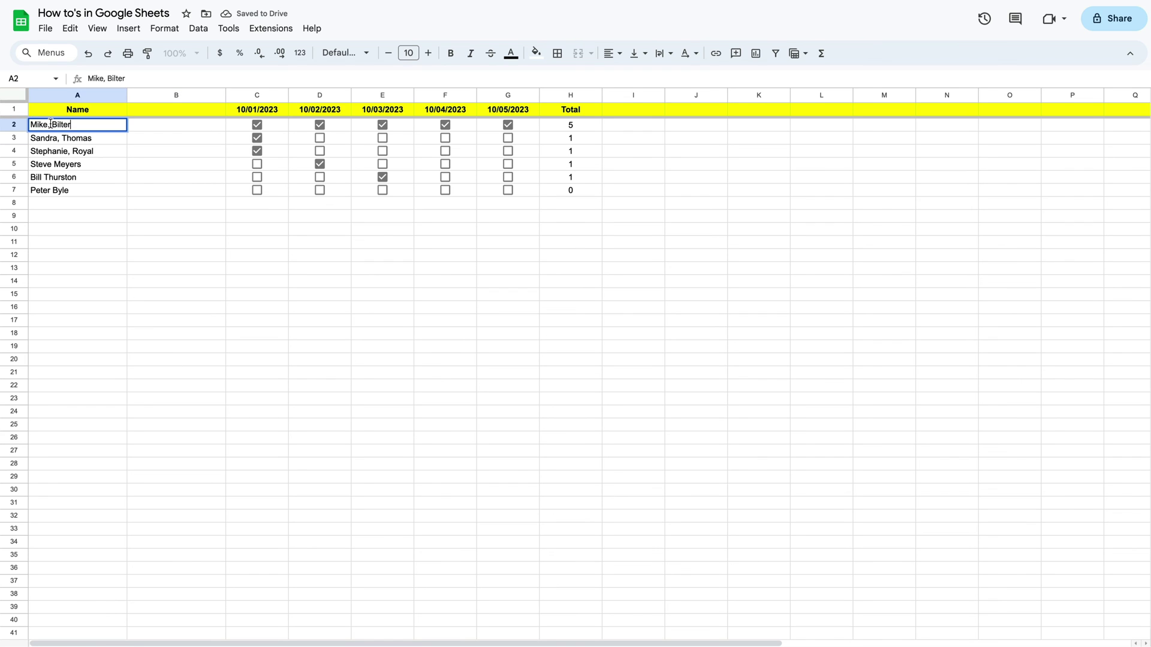
key("BackSpace")
double_click(58, 137)
key("BackSpace")
double_click(71, 150)
key("BackSpace")
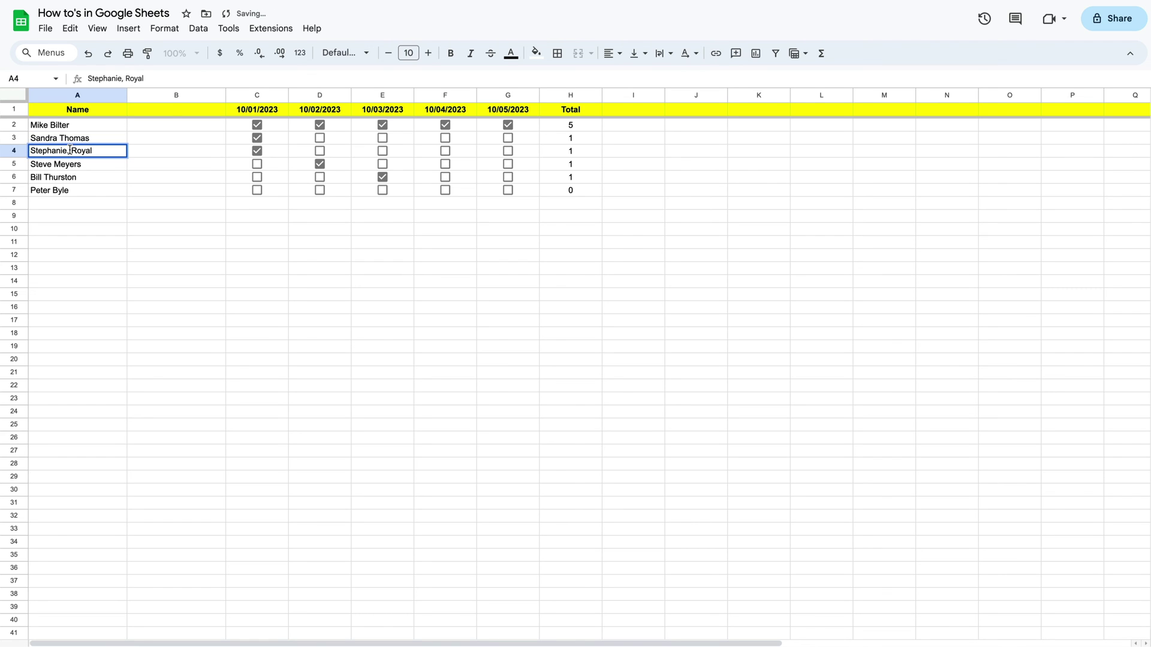
left_click(164, 207)
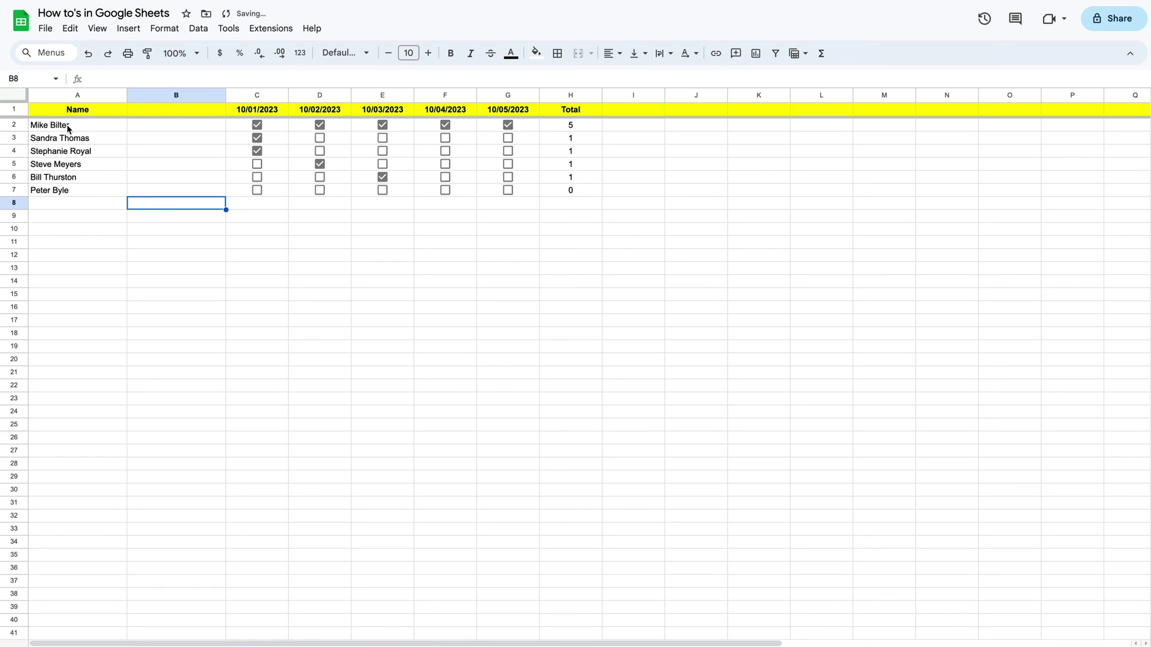
left_click_drag(70, 127, 81, 189)
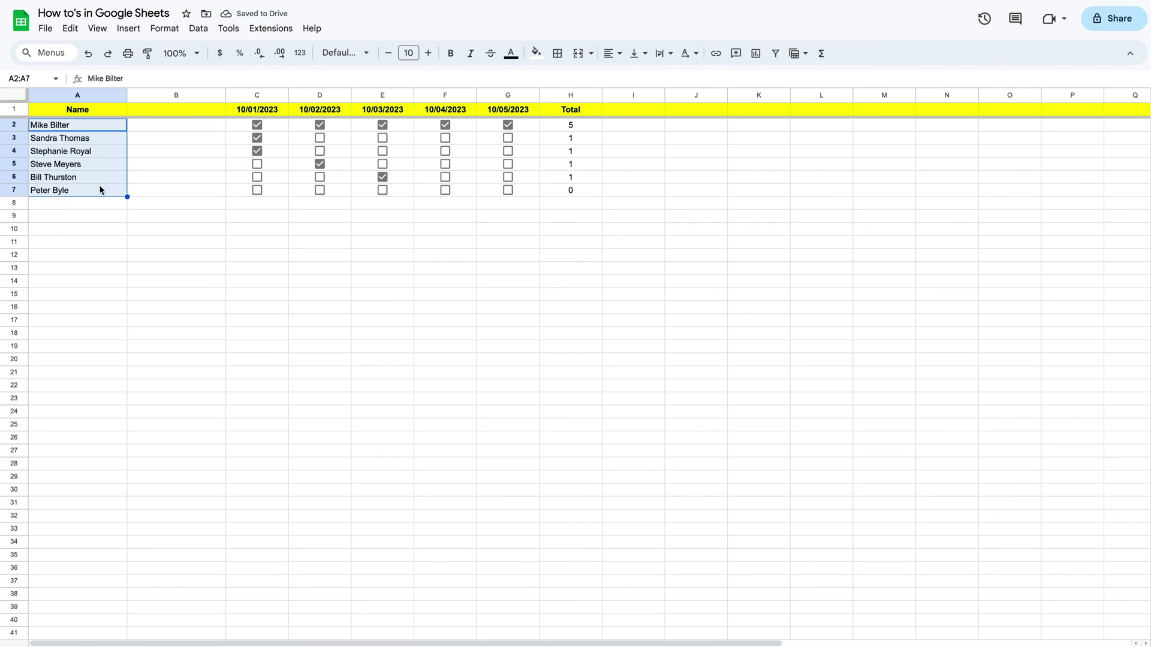
Step: Run Split text to columns on A2:A7 with Space as the separator in one pass
left_click(198, 28)
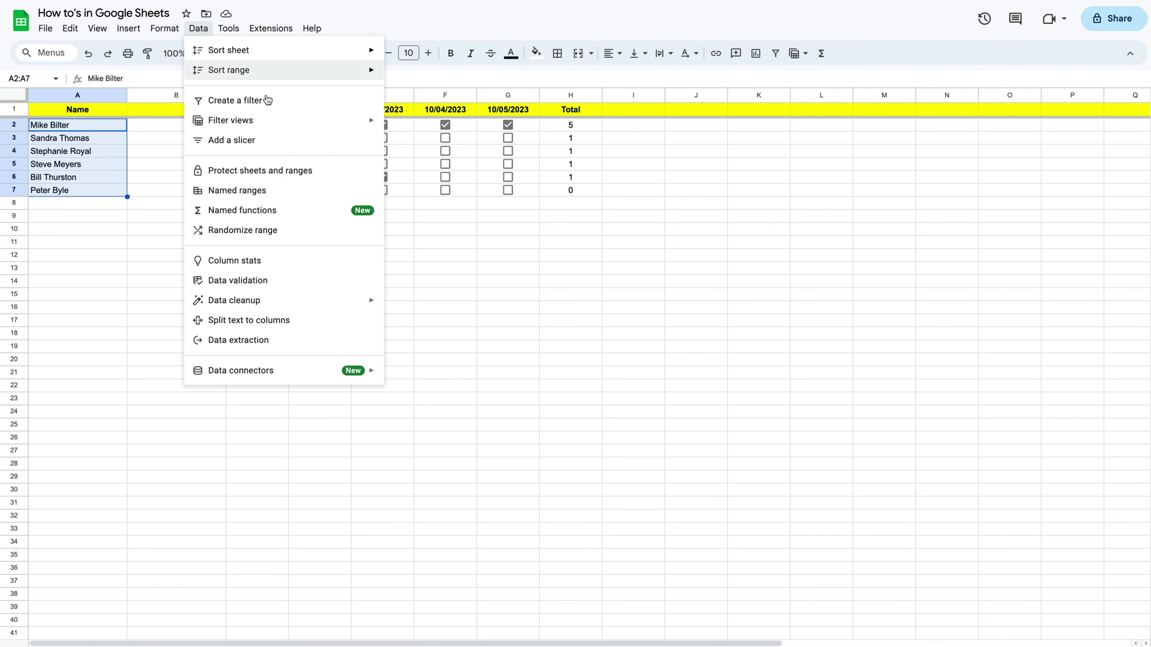
left_click(281, 320)
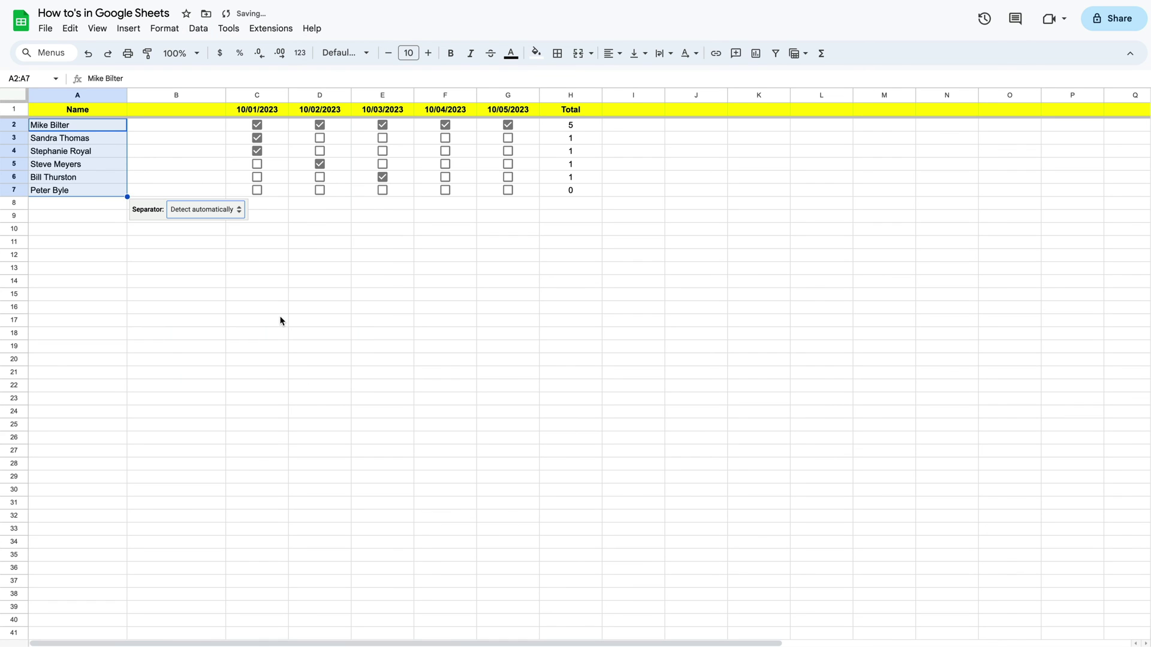
left_click(220, 215)
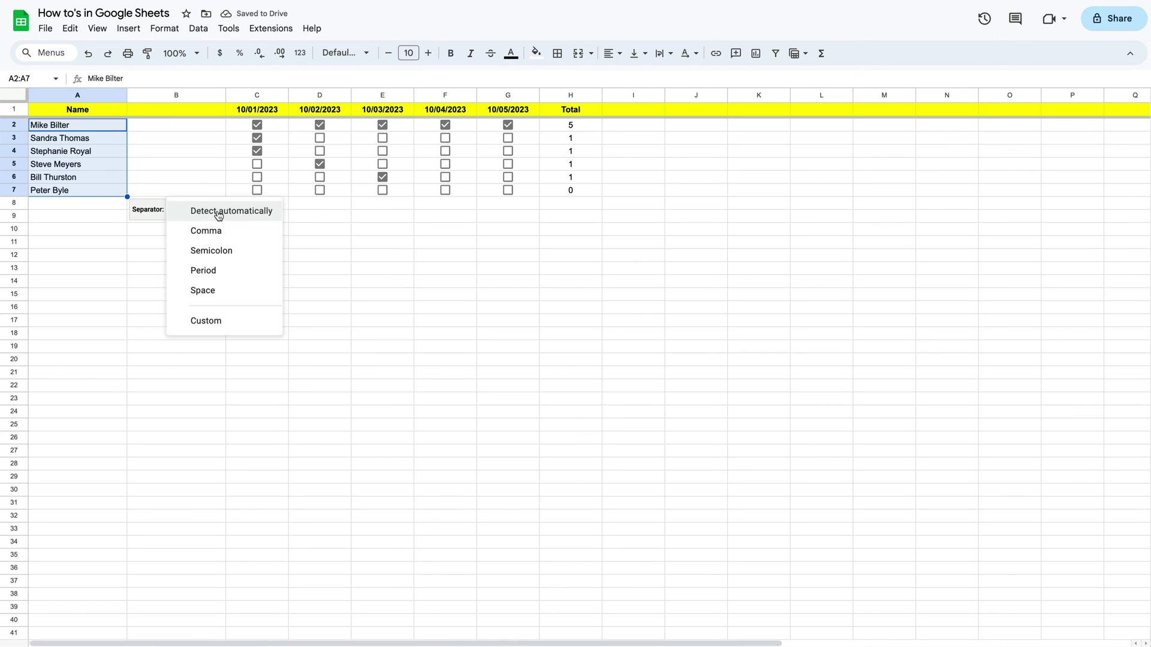
left_click(228, 295)
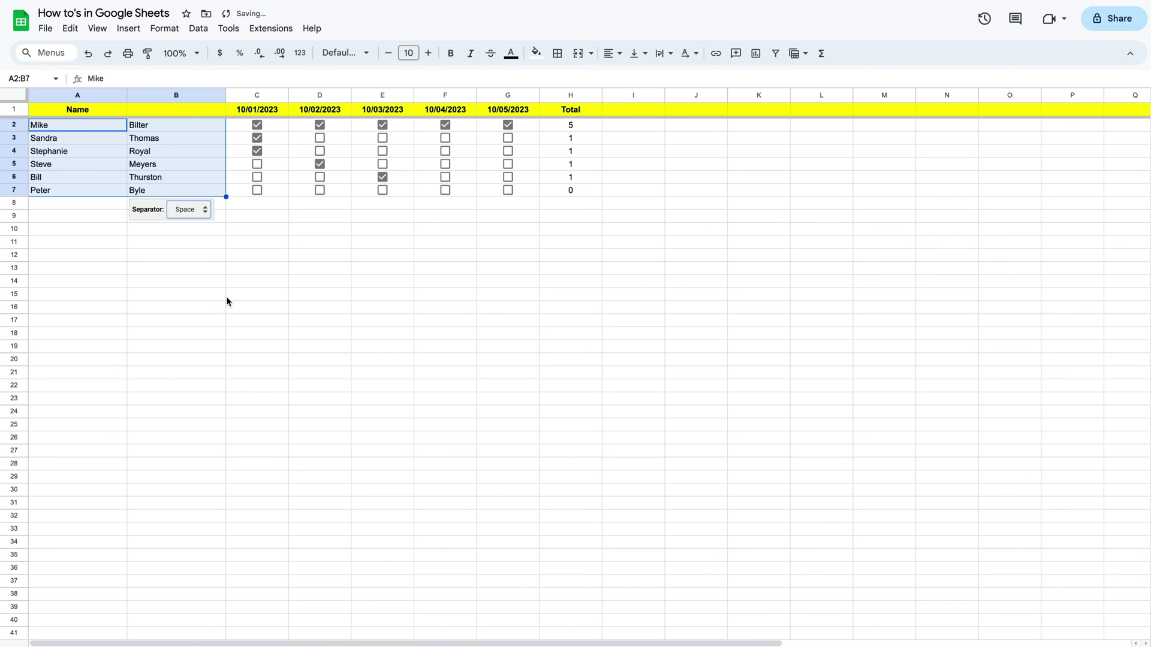
left_click(228, 302)
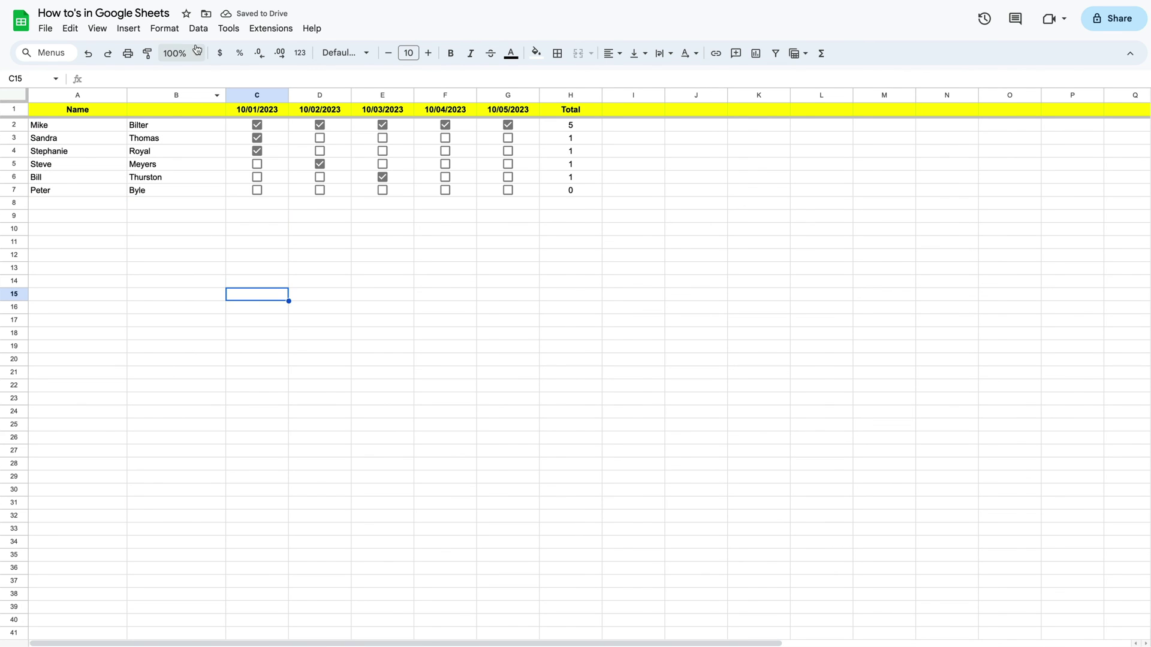